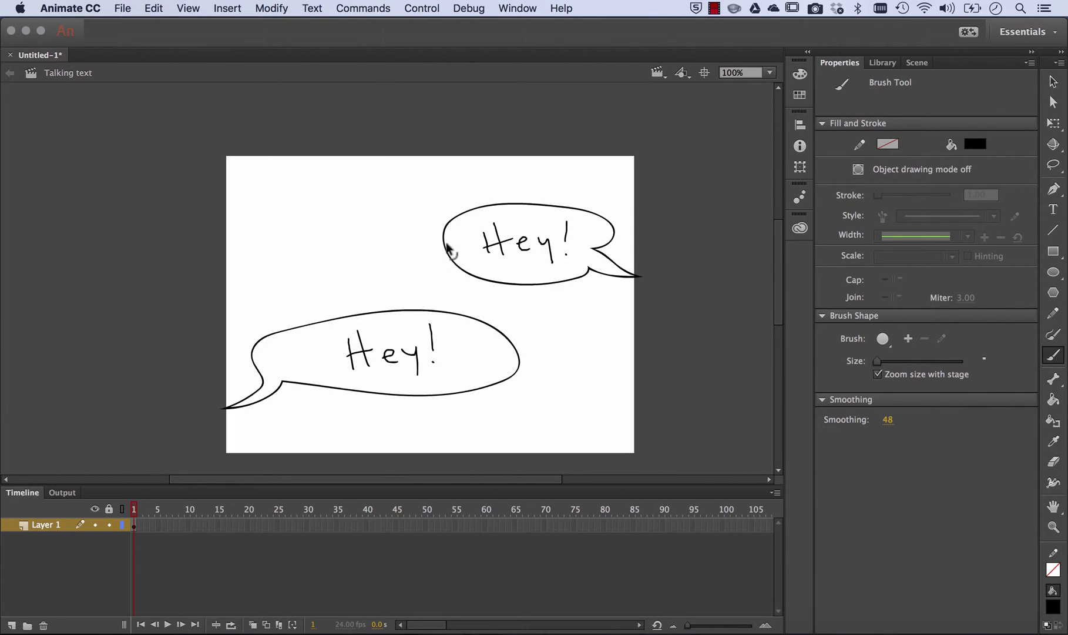
Clear the existing artwork from the stage and draw an empty speech bubble with its tail reaching the stage's left edge in frame 1
key("super+a")
key("Delete")
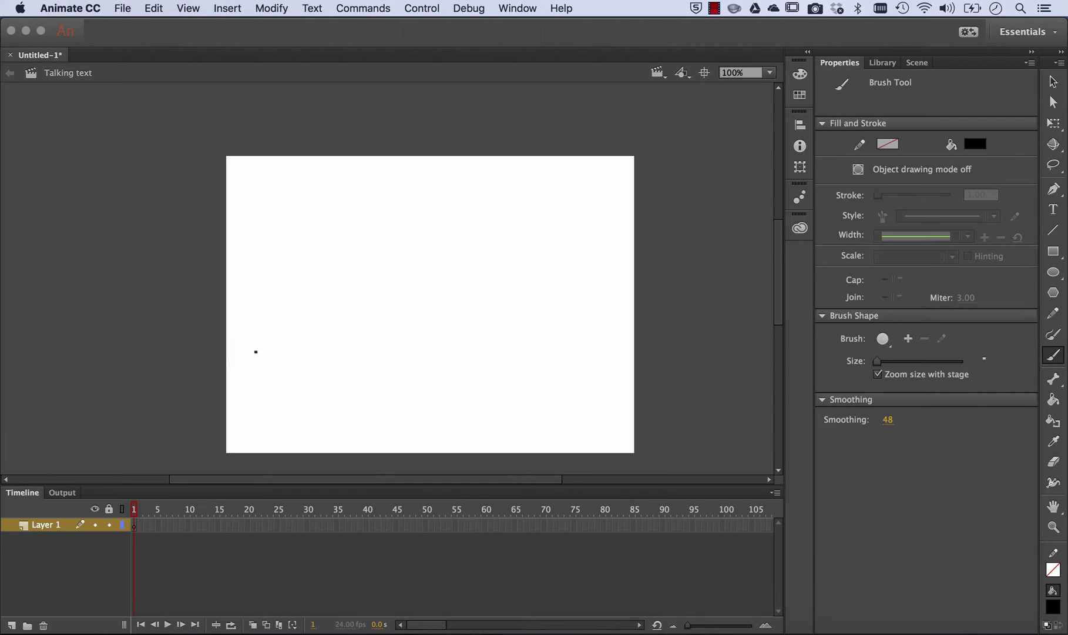
mouse_move(227, 377)
left_mouse_down()
mouse_move(265, 353)
mouse_move(268, 306)
mouse_move(353, 280)
mouse_move(443, 325)
mouse_move(390, 380)
mouse_move(282, 369)
mouse_move(231, 381)
left_mouse_up()
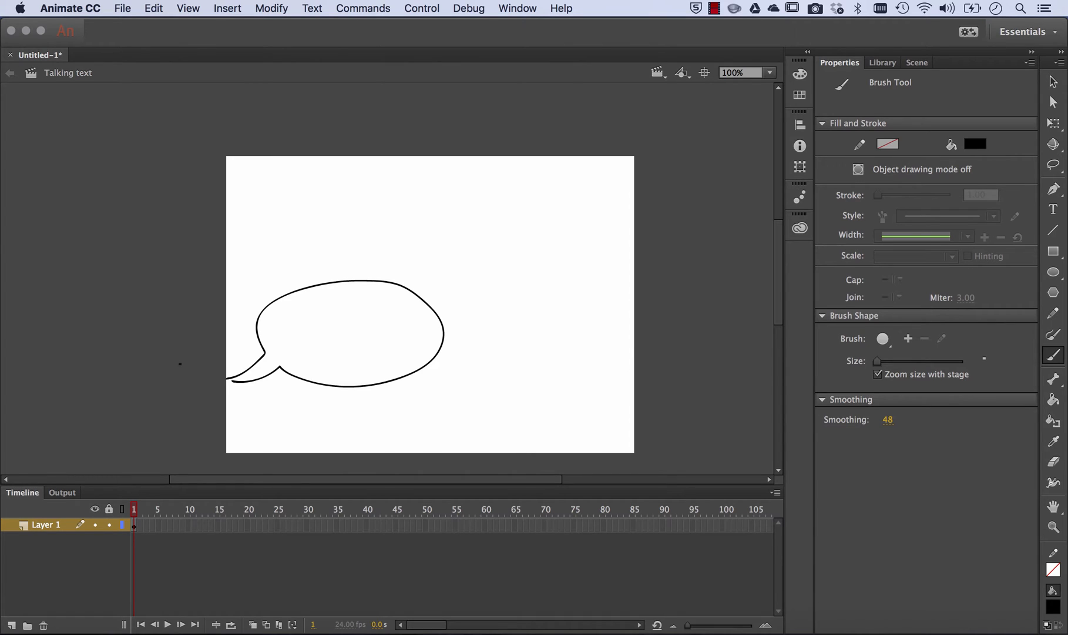
Insert keyframes at frames 5, 7 and 9, painting one more ellipsis dot inside the bubble at each, and preview the animation
left_click(158, 524)
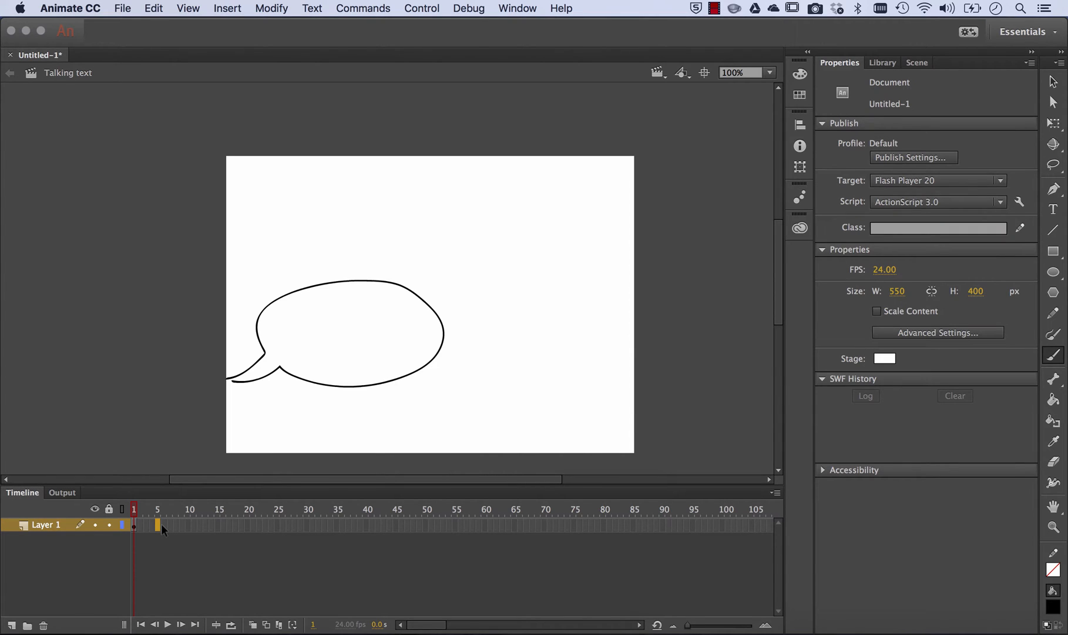
key("F6")
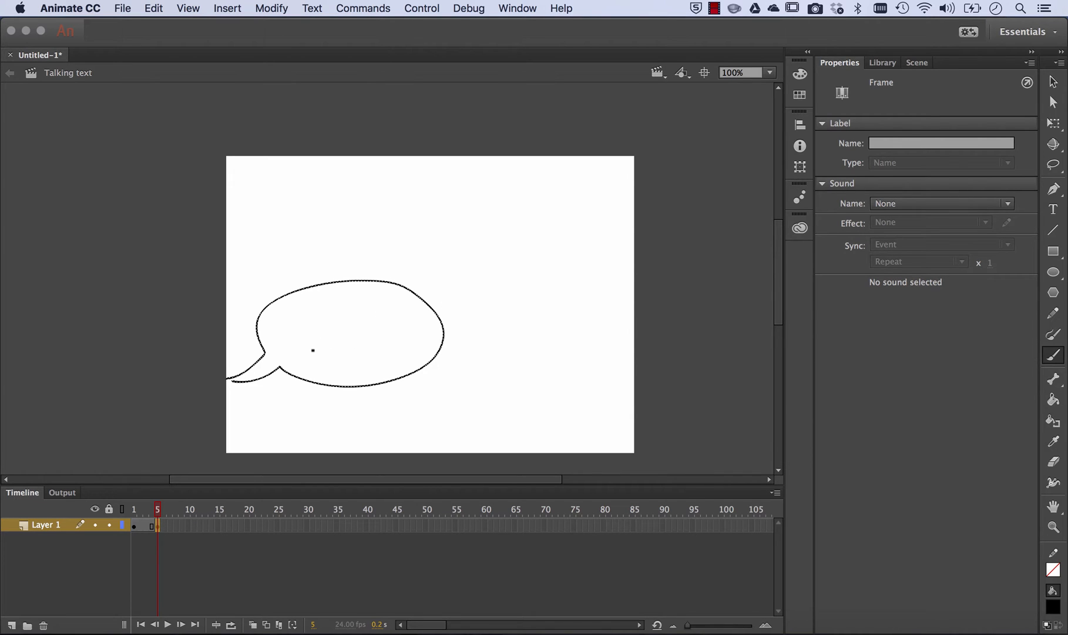
left_click_drag(311, 346, 318, 351)
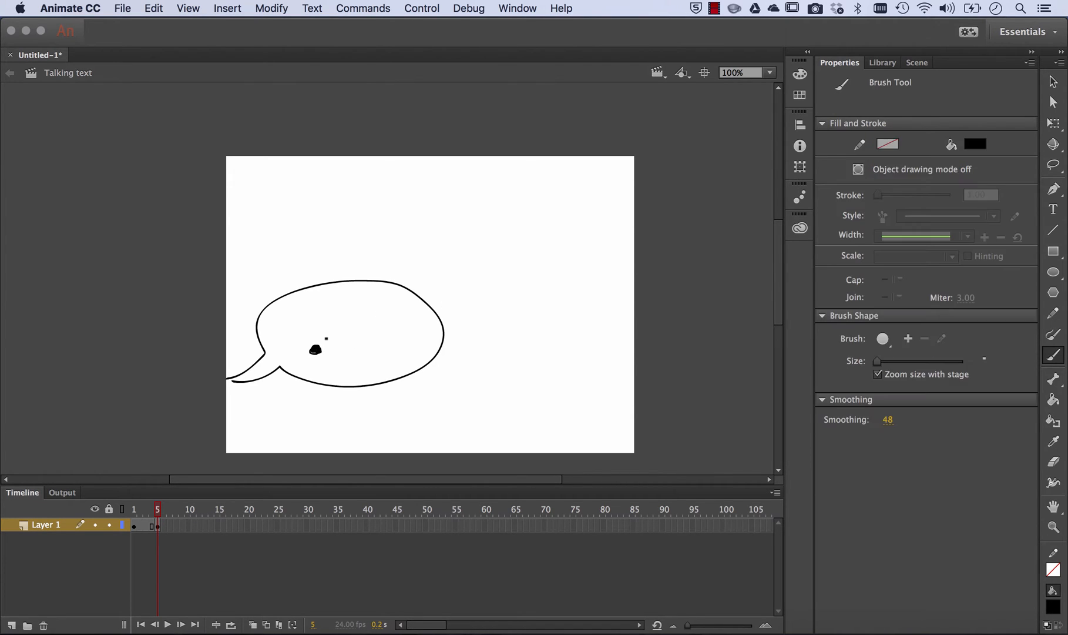
left_click(170, 526)
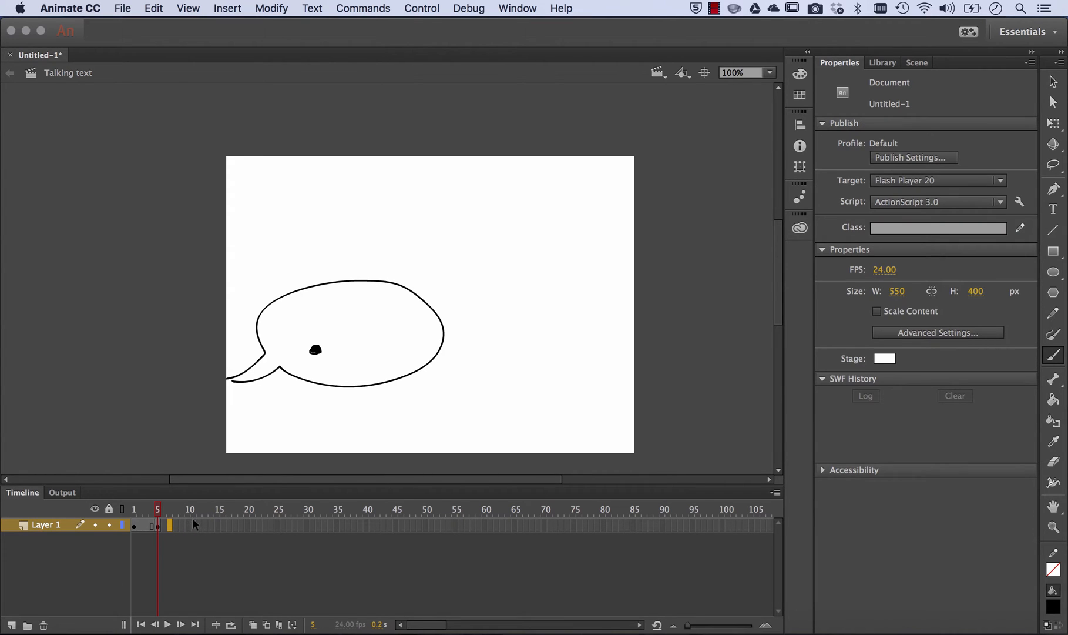
key("F6")
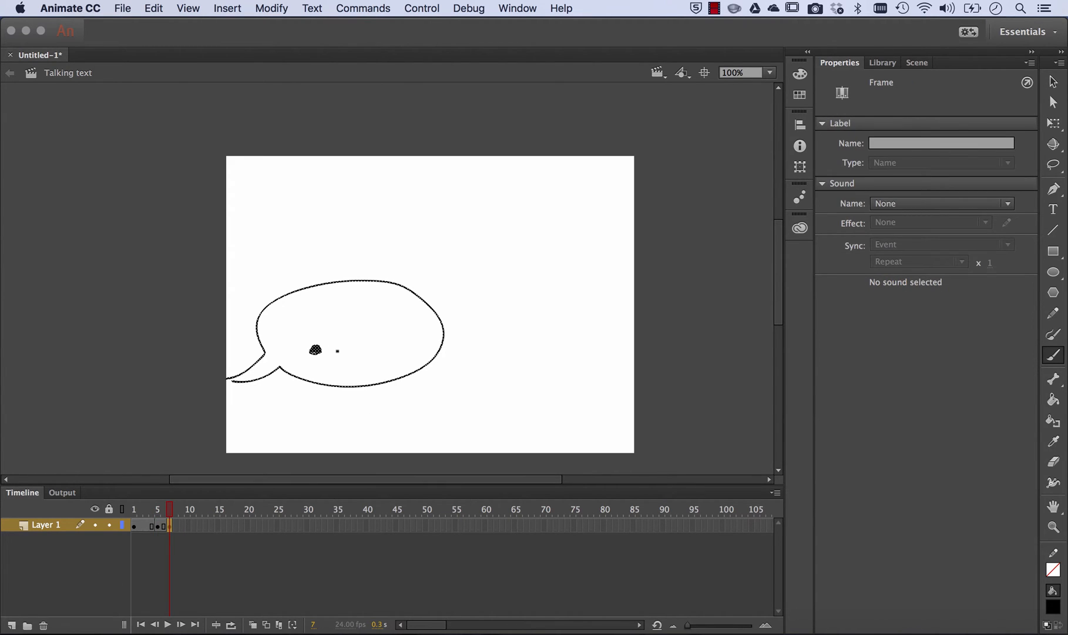
left_click_drag(336, 350, 340, 352)
left_click(183, 526)
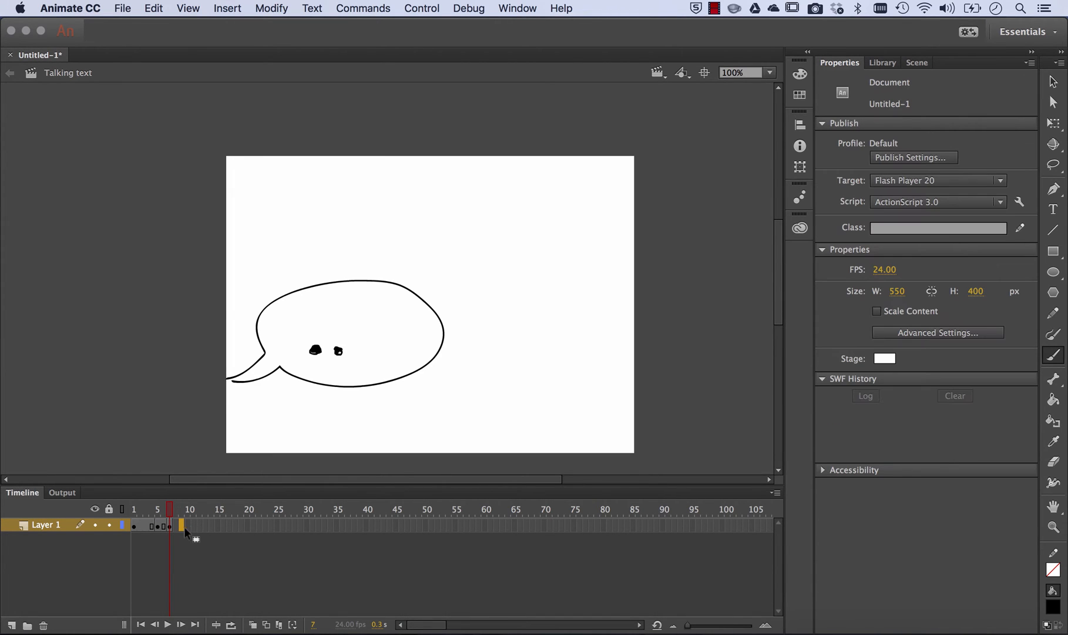
key("F6")
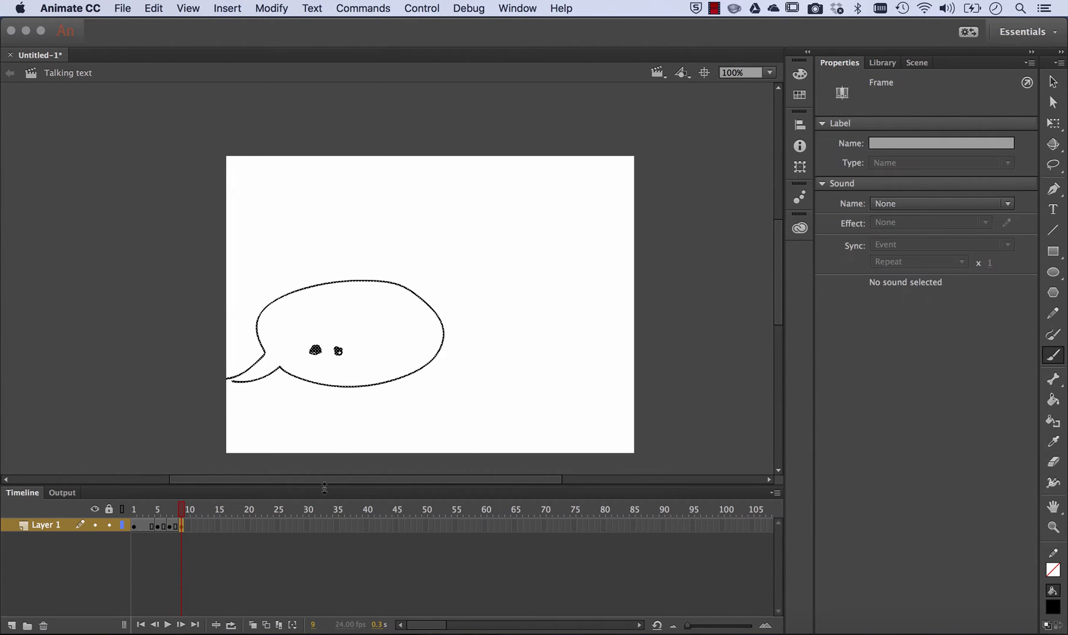
left_click_drag(365, 354, 361, 351)
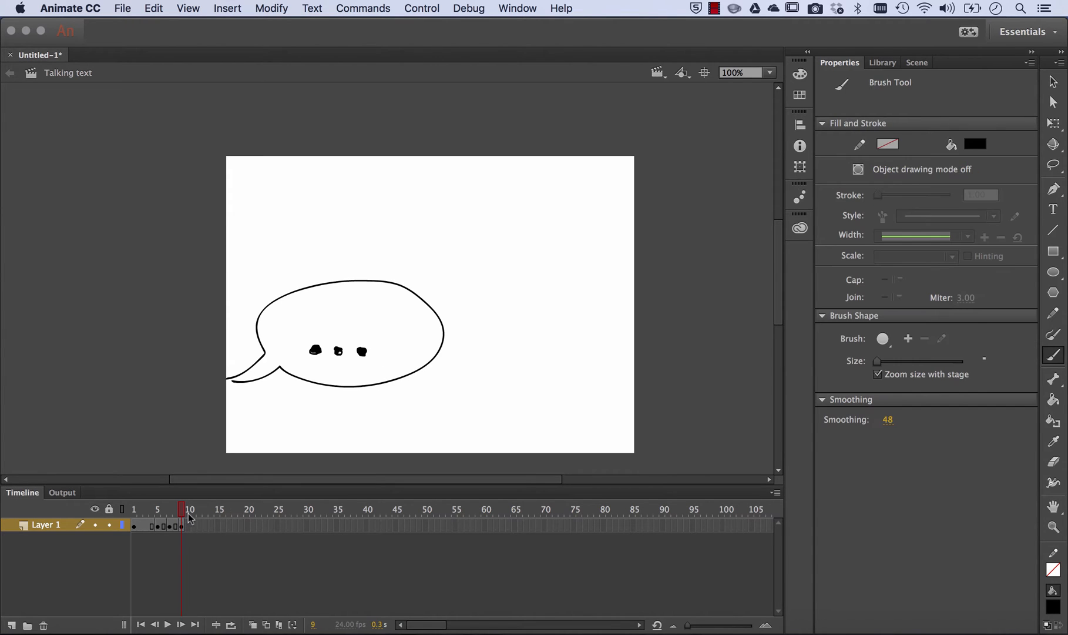
key("Return")
key("Return")
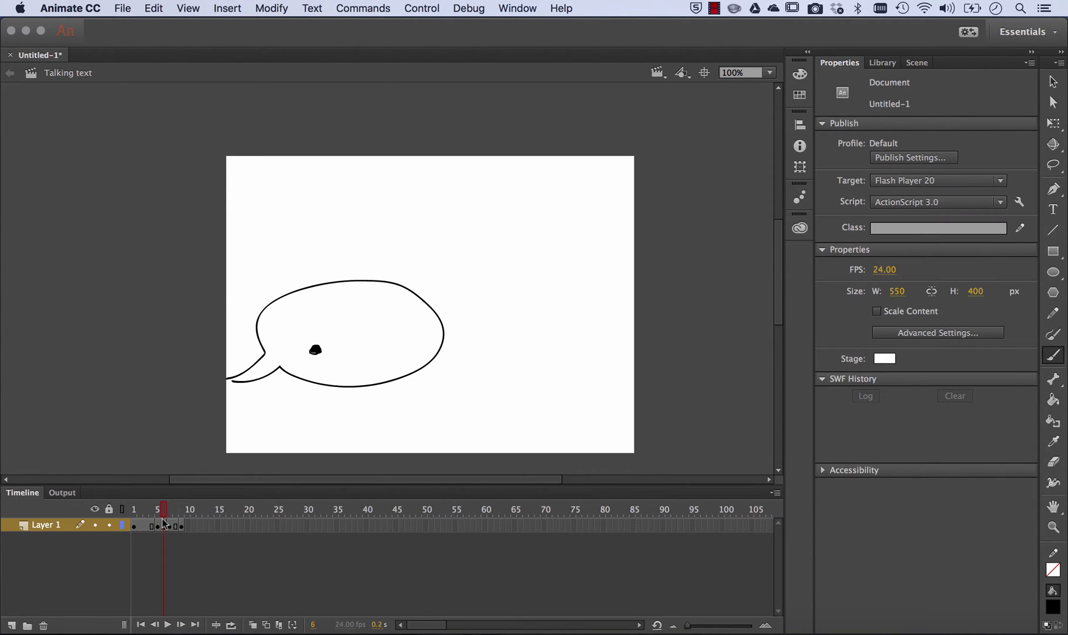
Insert a keyframe at frame 16 and delete the three dots from the bubble there
left_click(224, 525)
key("F6")
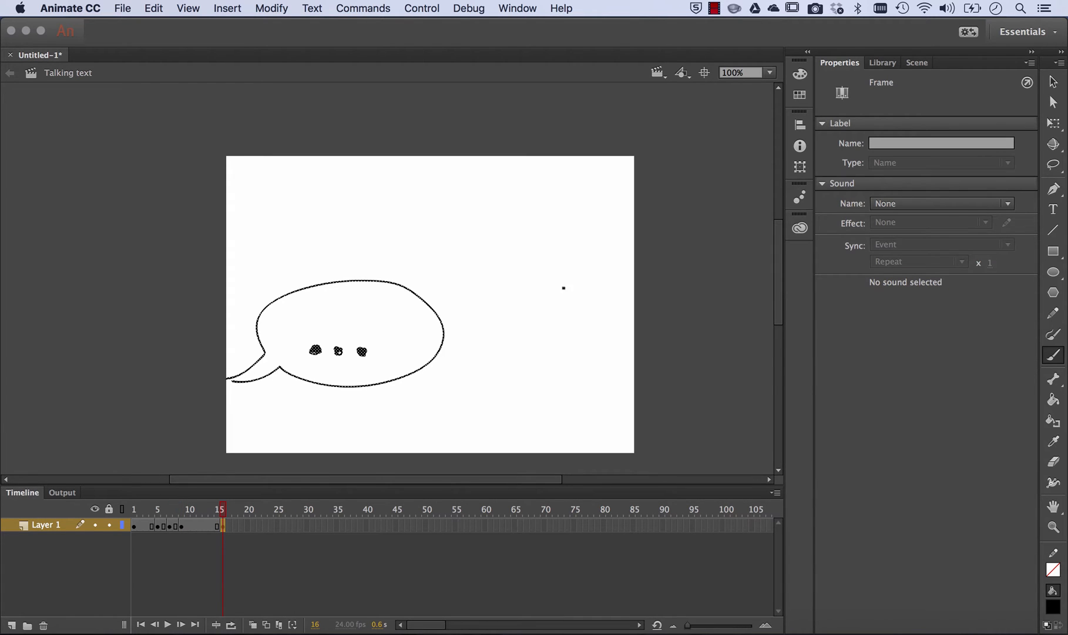
left_click(1053, 81)
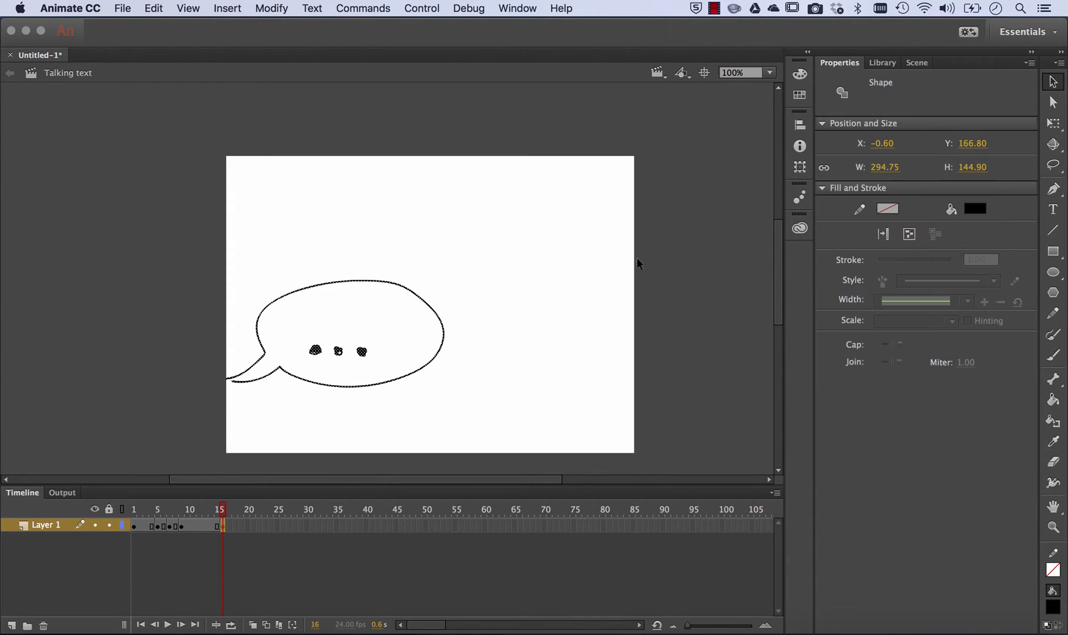
left_click(486, 352)
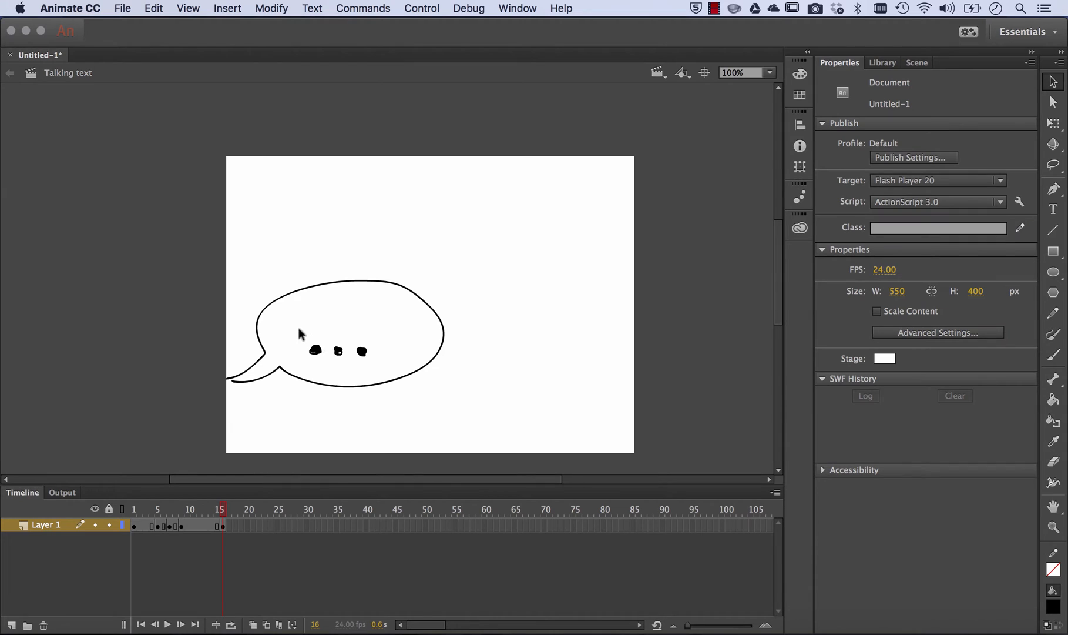
mouse_move(299, 329)
left_mouse_down()
mouse_move(390, 363)
mouse_move(393, 352)
left_mouse_up()
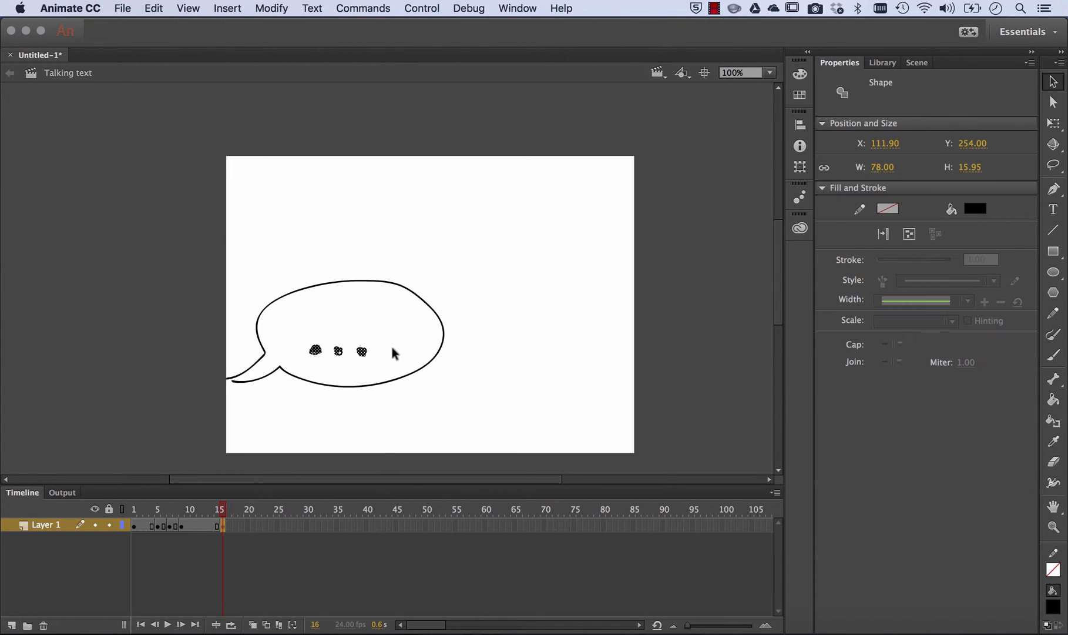
key("Delete")
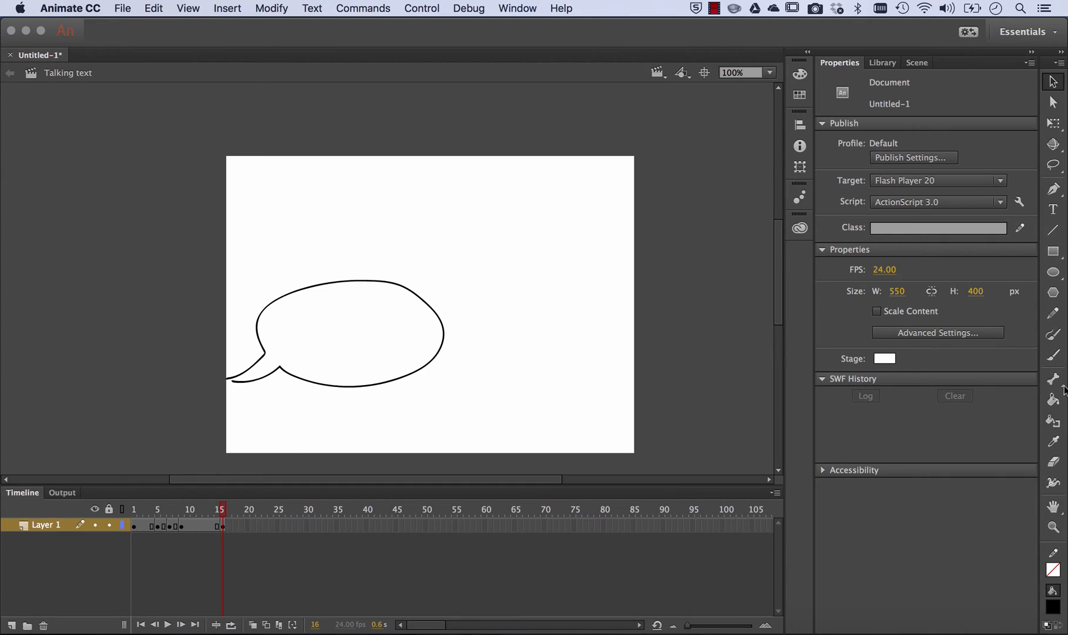
Increase the brush size slightly and paint the letter H inside the bubble at frame 16
left_click(1057, 356)
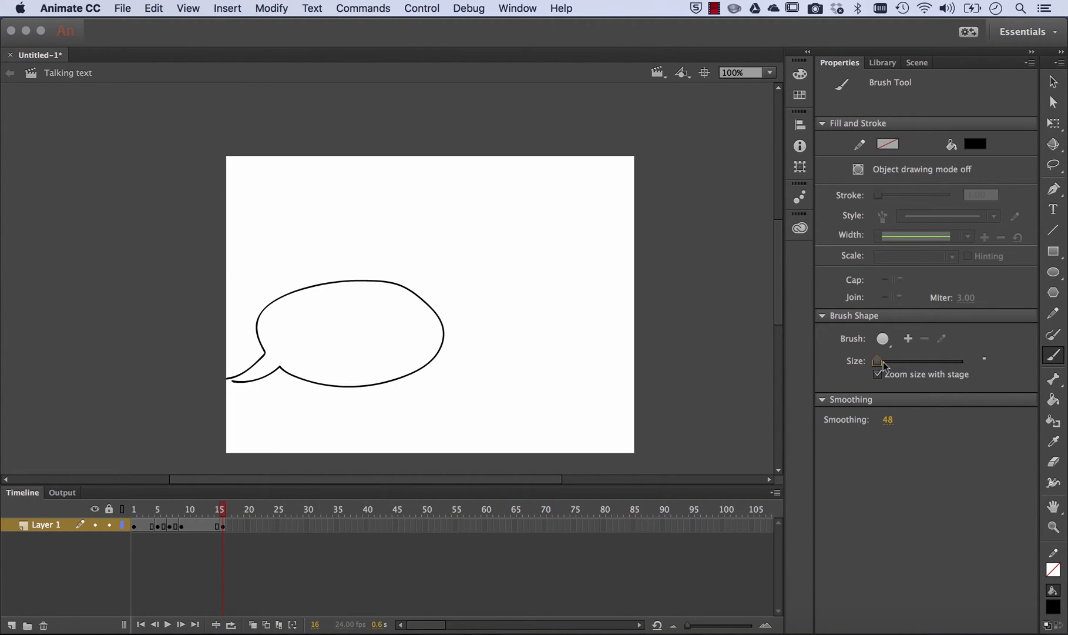
left_click_drag(878, 361, 886, 360)
mouse_move(301, 320)
left_mouse_down()
mouse_move(311, 353)
mouse_move(318, 324)
mouse_move(328, 351)
mouse_move(324, 336)
left_mouse_up()
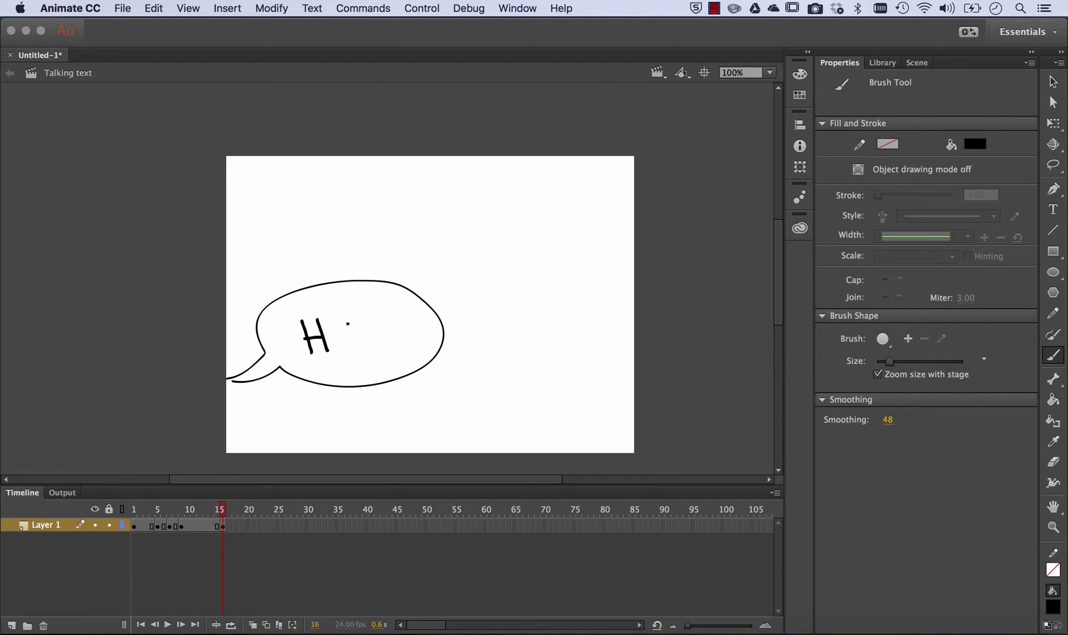
Insert keyframes at frames 19 and 22, painting the letter E in the first and Y in the second to spell HEY
left_click(224, 513)
mouse_move(223, 513)
left_mouse_down()
mouse_move(139, 513)
mouse_move(231, 506)
left_mouse_up()
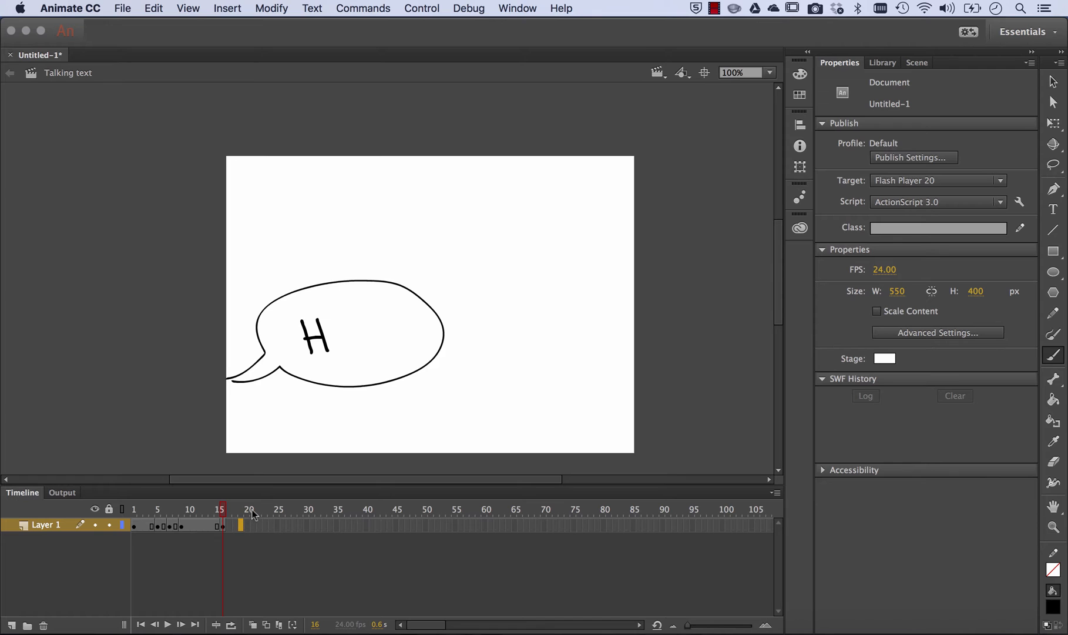
key("F6")
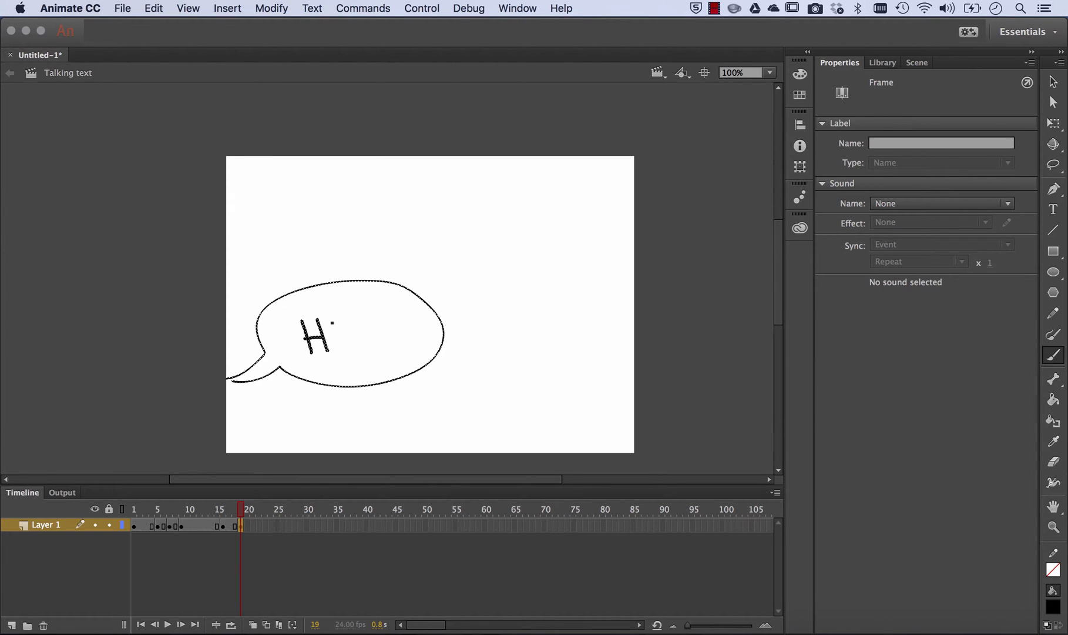
mouse_move(333, 322)
left_mouse_down()
mouse_move(357, 318)
mouse_move(347, 346)
mouse_move(361, 343)
mouse_move(336, 353)
left_mouse_up()
left_click(259, 526)
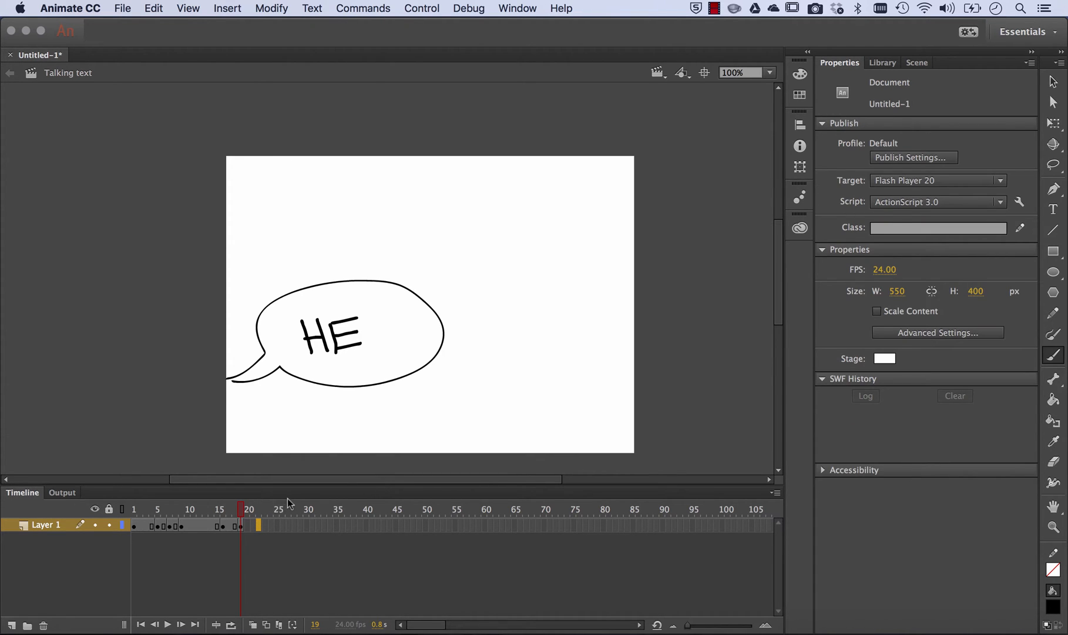
key("F6")
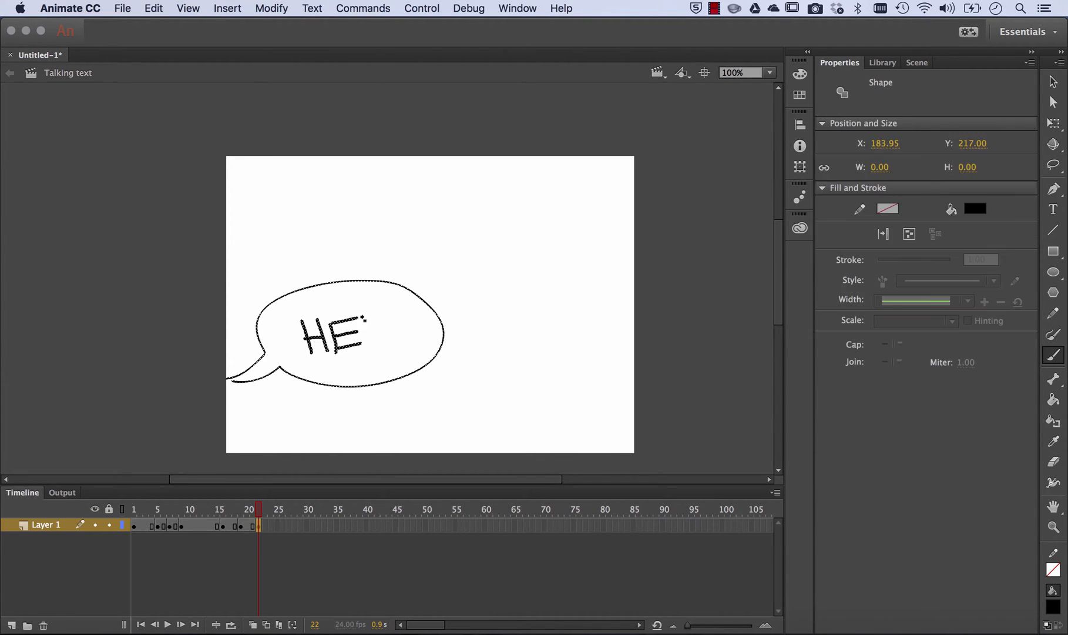
mouse_move(362, 315)
left_mouse_down()
mouse_move(385, 313)
mouse_move(387, 349)
left_mouse_up()
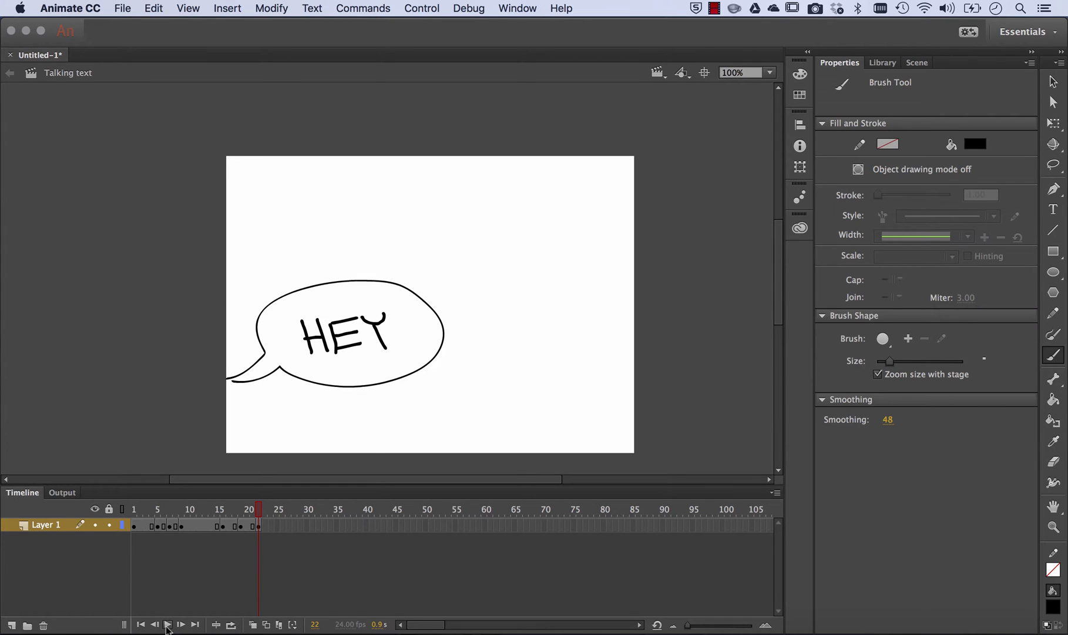
Insert a keyframe at frame 25, paint an exclamation mark after HEY, and play the animation from frame 1
left_click(231, 524)
left_click_drag(230, 517, 268, 510)
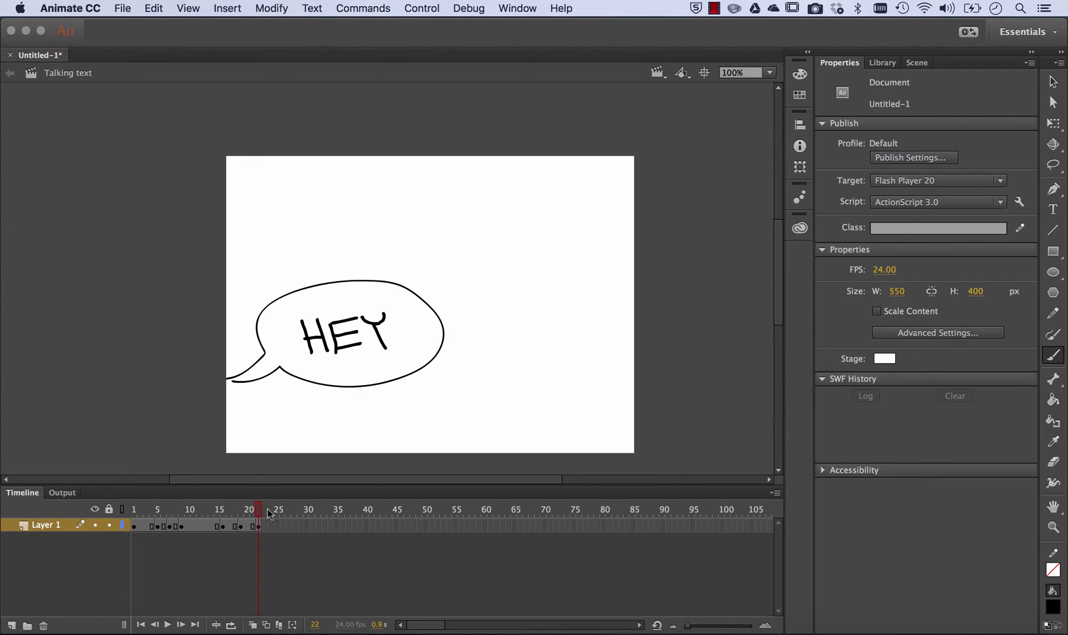
left_click(277, 523)
left_click(274, 524)
key("F6")
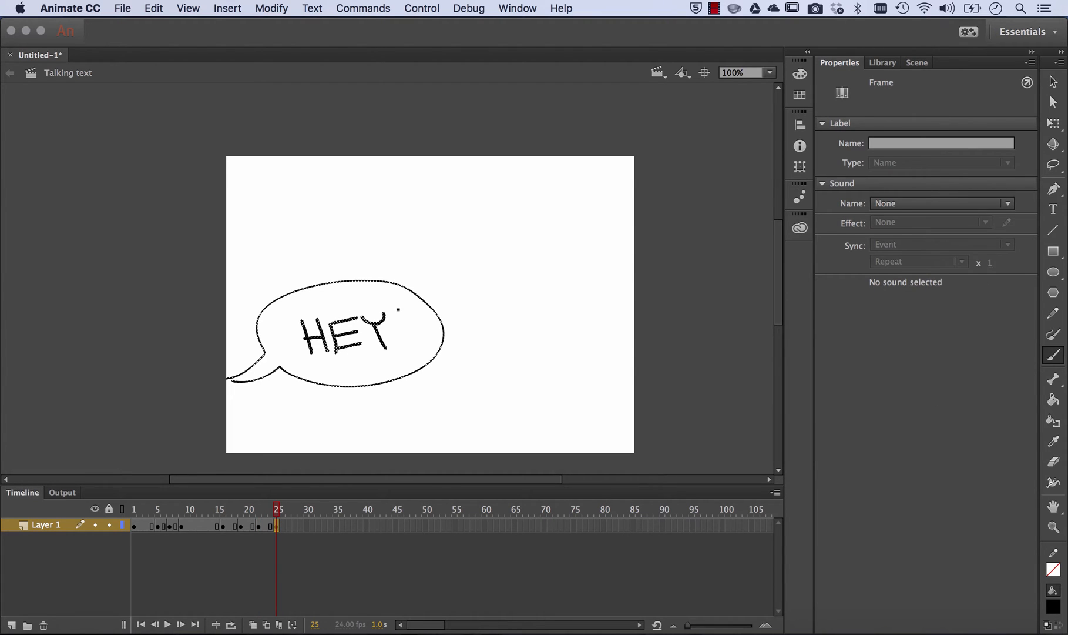
left_click_drag(406, 305, 397, 346)
left_click(400, 348)
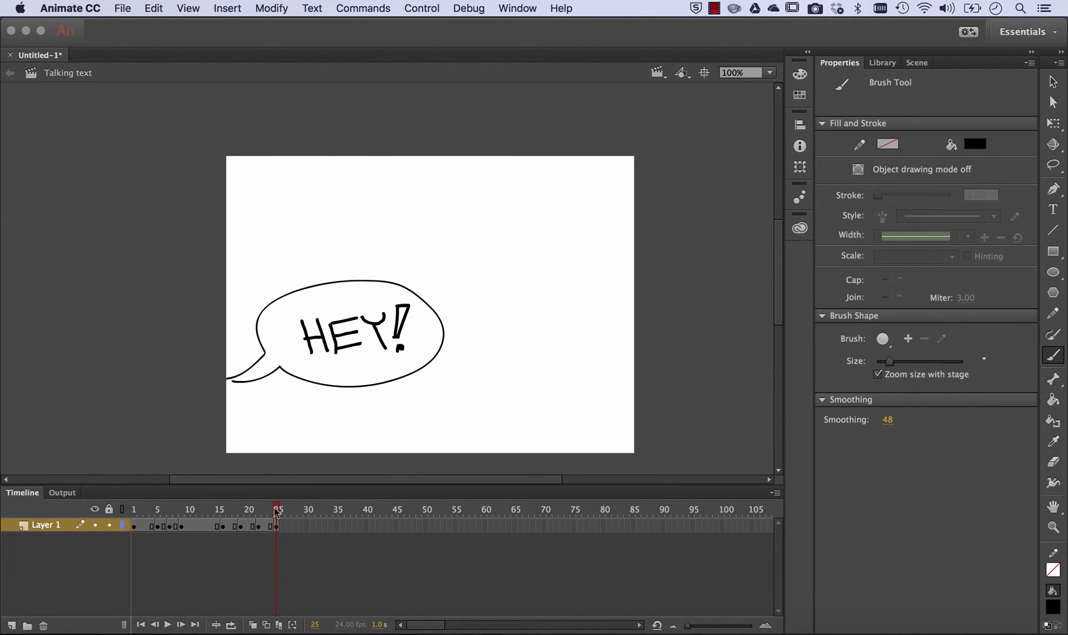
left_click_drag(276, 509, 120, 512)
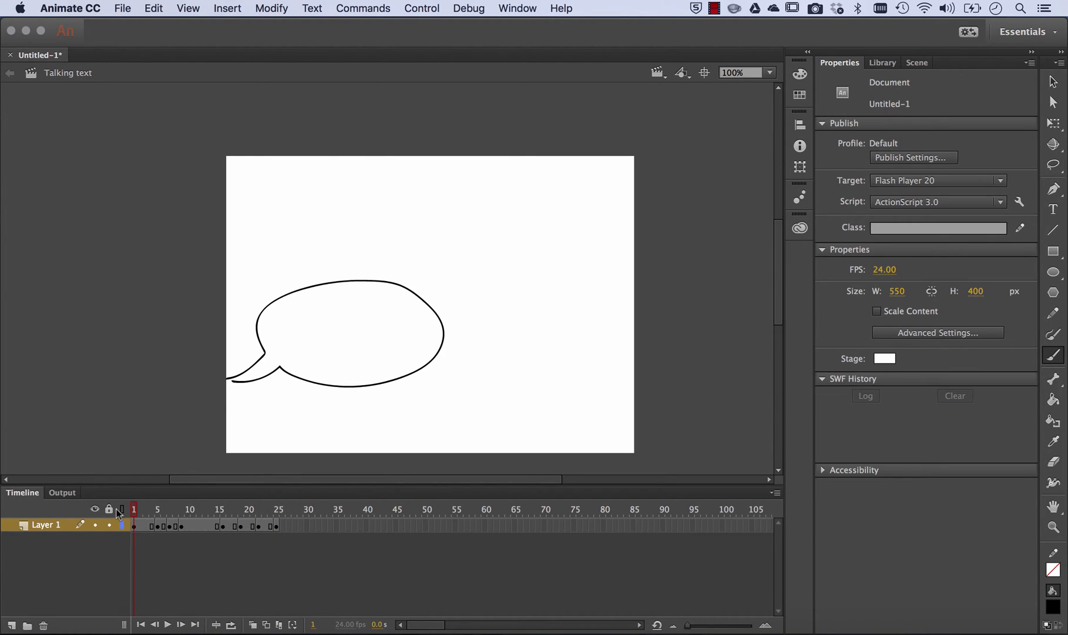
key("Return")
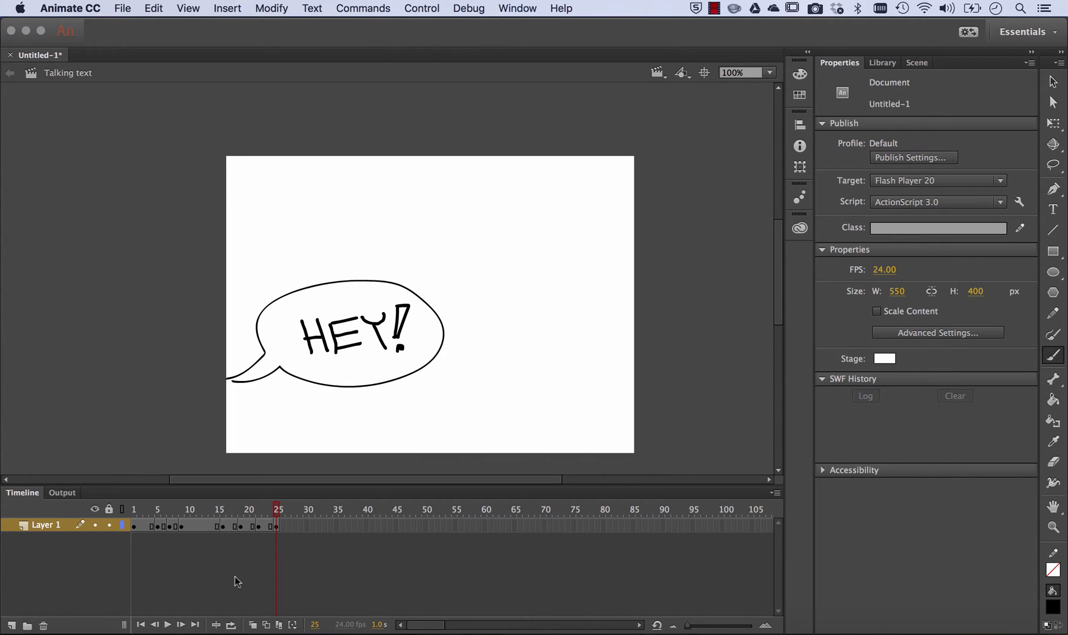
Insert a keyframe at frame 35 and, with the smallest brush size, draw a second speech bubble whose tail reaches the stage's right edge
key("F6")
left_click(338, 511)
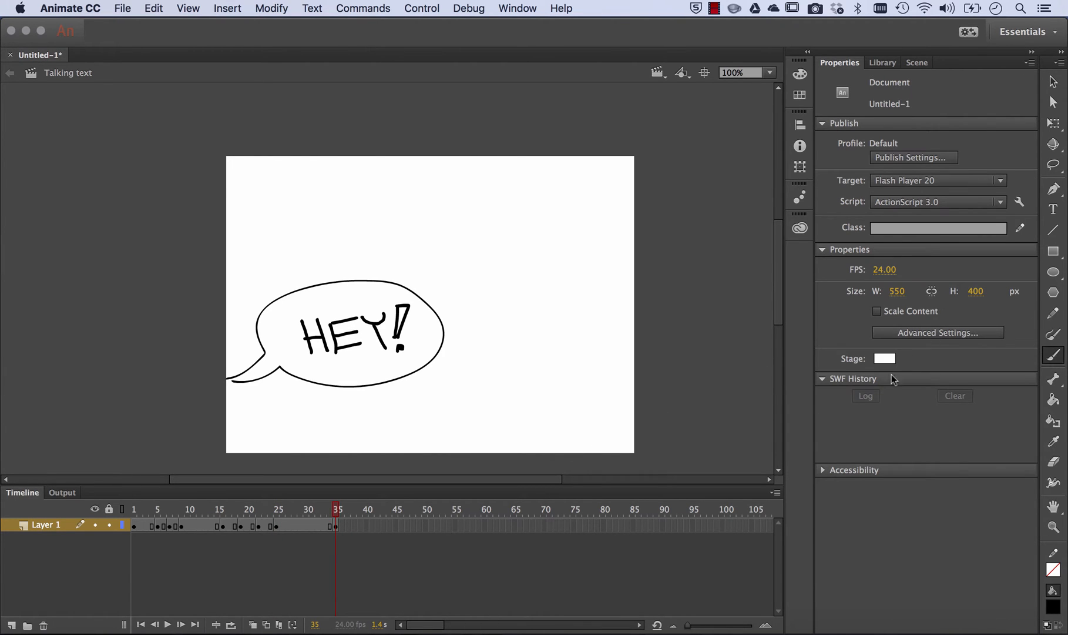
left_click(1053, 354)
mouse_move(636, 306)
left_mouse_down()
mouse_move(593, 286)
mouse_move(611, 280)
mouse_move(591, 232)
mouse_move(503, 241)
mouse_move(496, 328)
mouse_move(585, 301)
mouse_move(637, 306)
left_mouse_up()
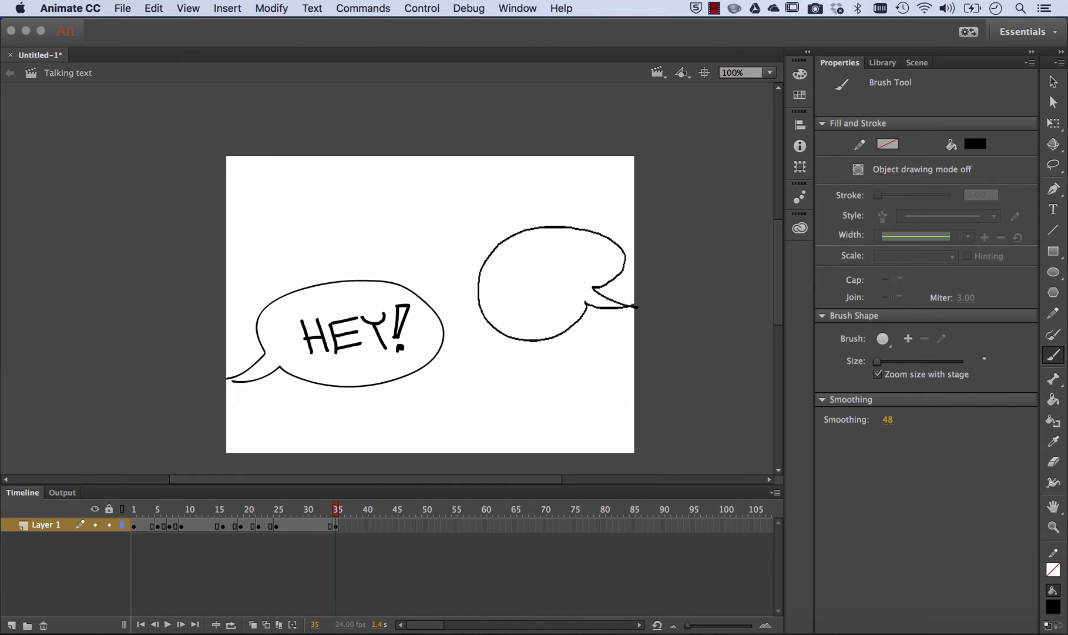
Insert keyframes at frames 38, 40 and 42, painting one more ellipsis dot inside the second speech bubble at each
left_click(354, 525)
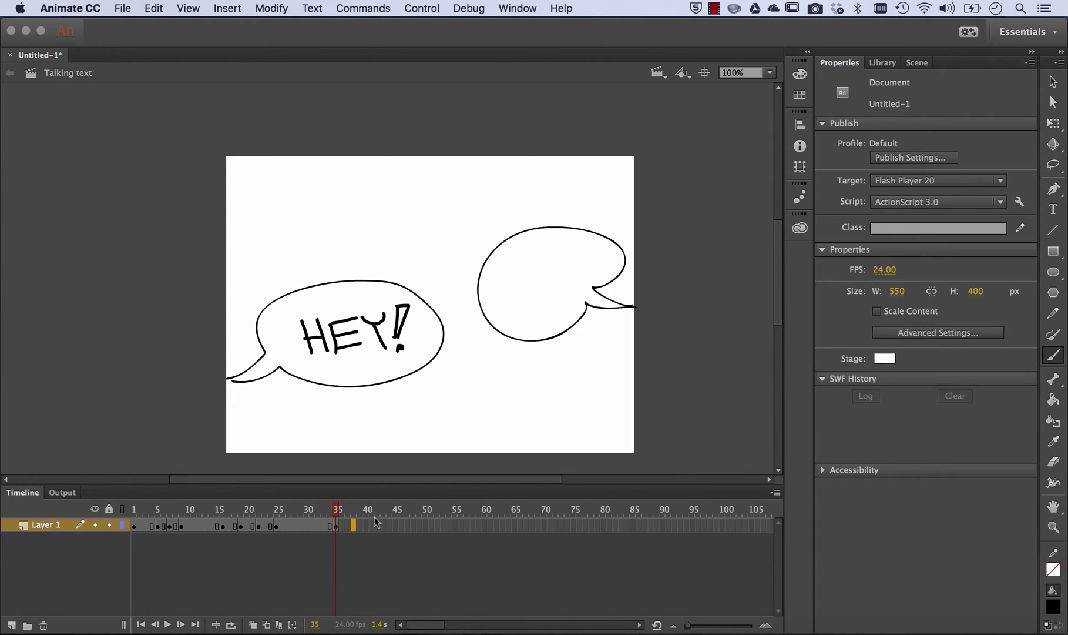
key("F6")
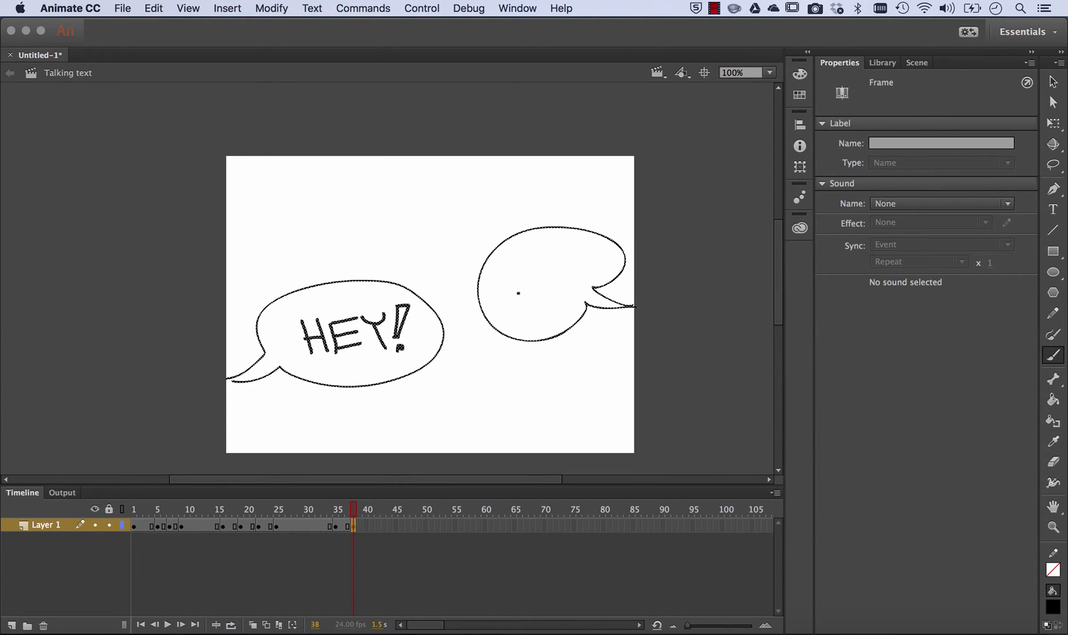
left_click_drag(511, 291, 507, 289)
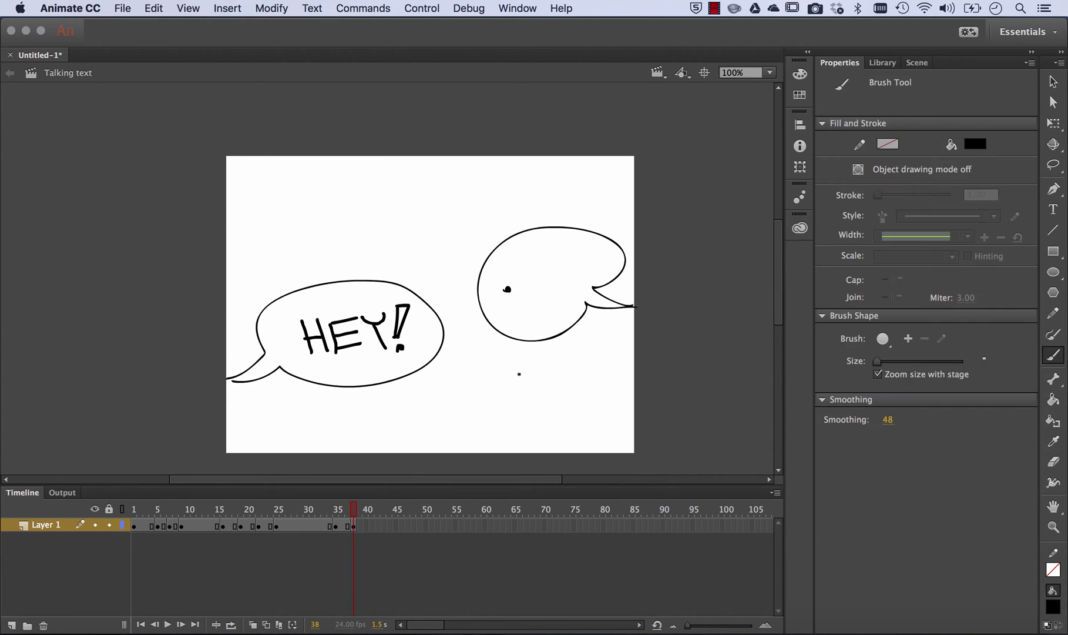
left_click(368, 525)
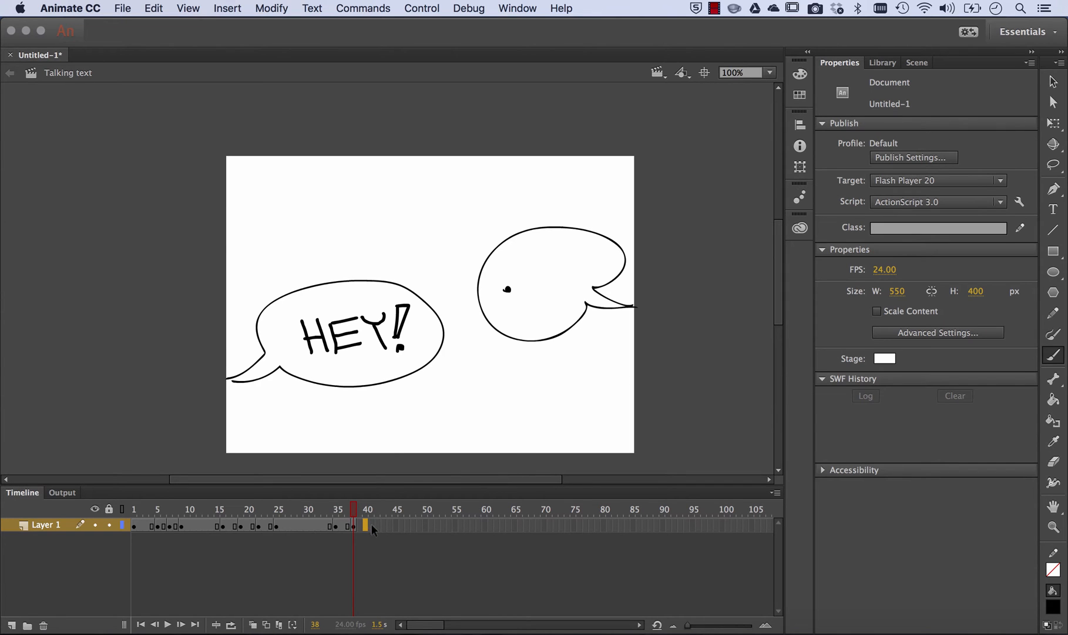
key("F6")
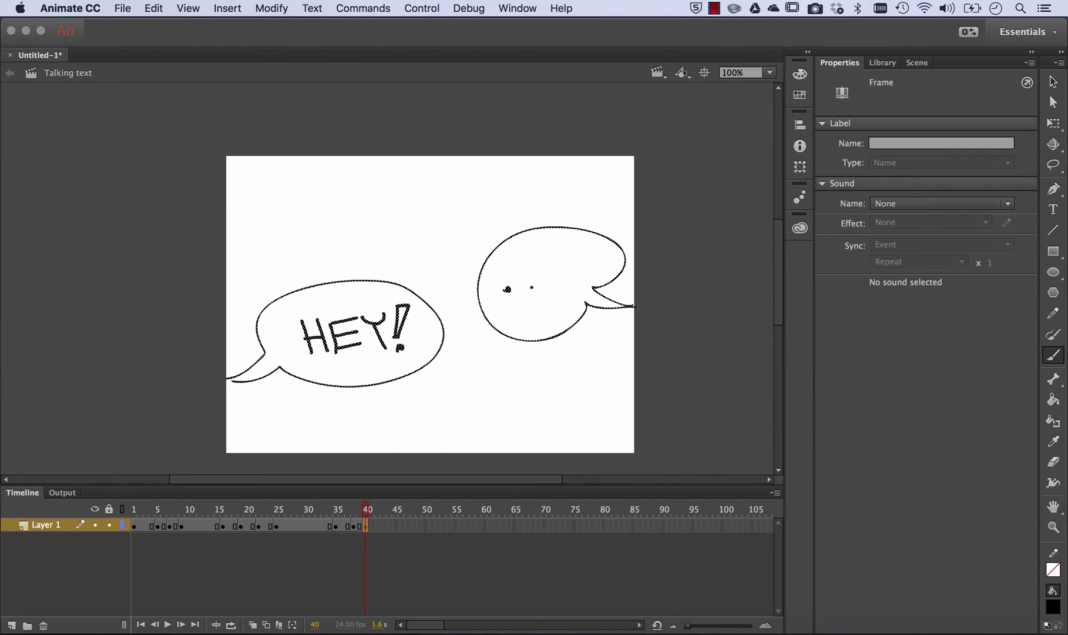
left_click_drag(532, 287, 528, 288)
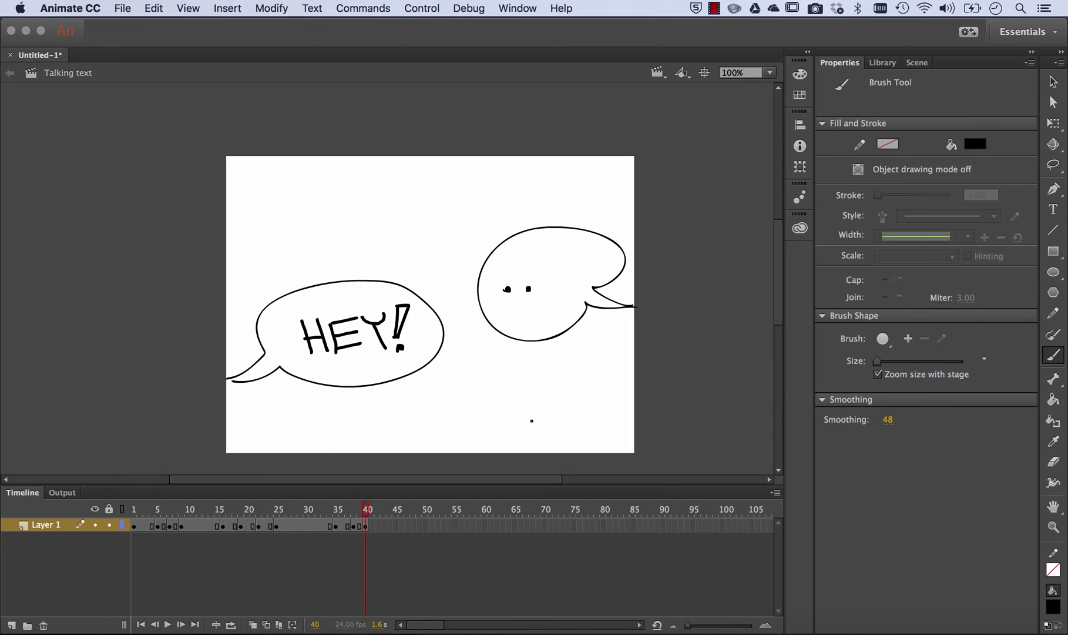
left_click(378, 526)
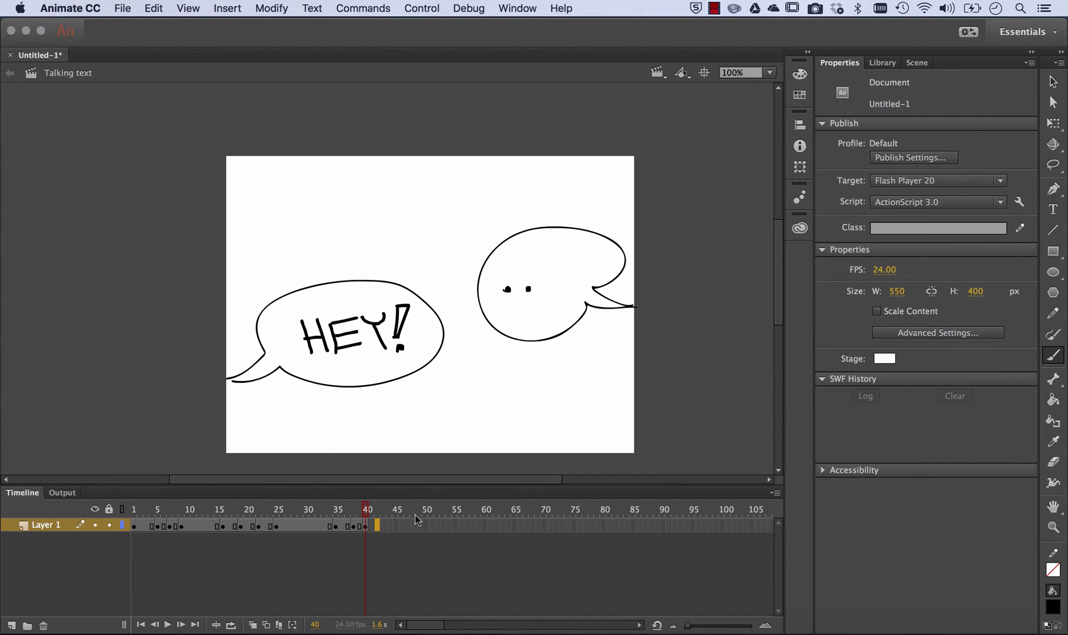
key("F6")
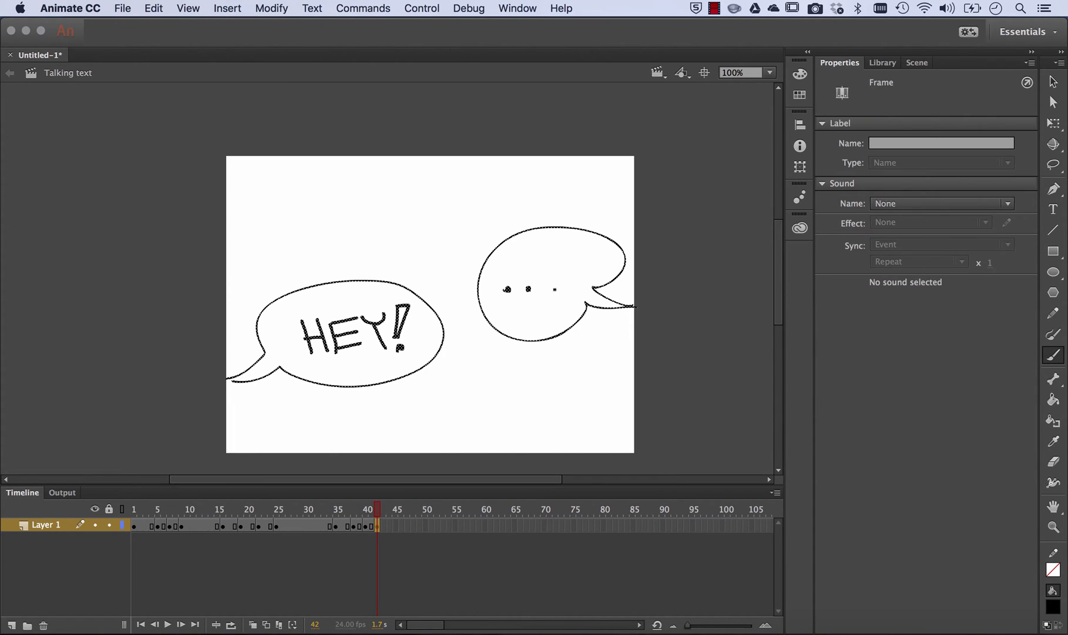
left_click_drag(549, 290, 549, 290)
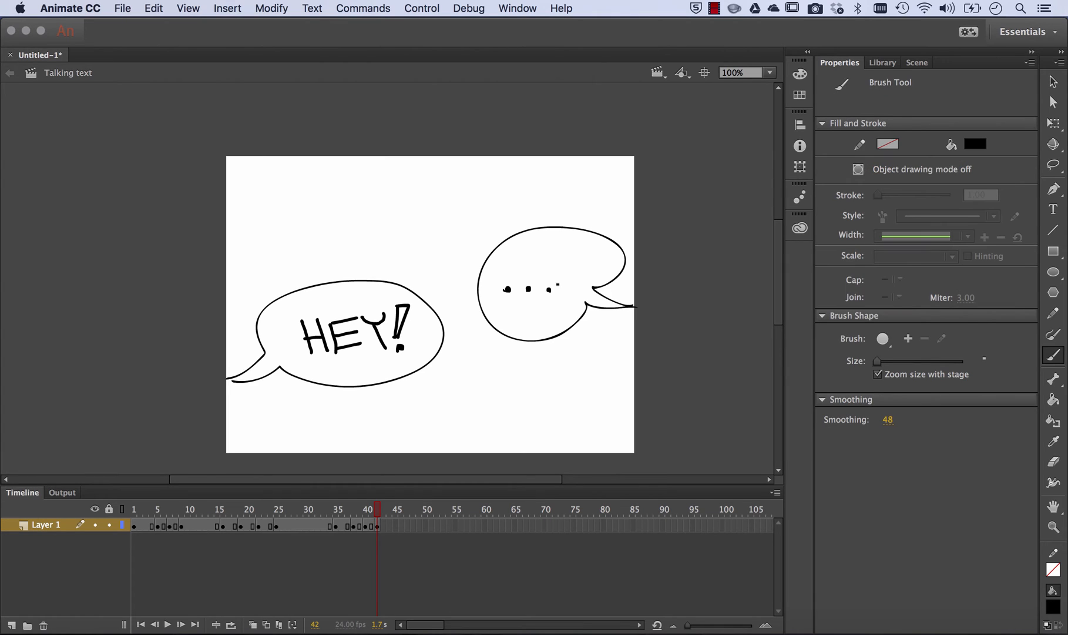
Insert a keyframe at frame 47 and delete the three ellipsis dots from the second speech bubble
left_click(408, 525)
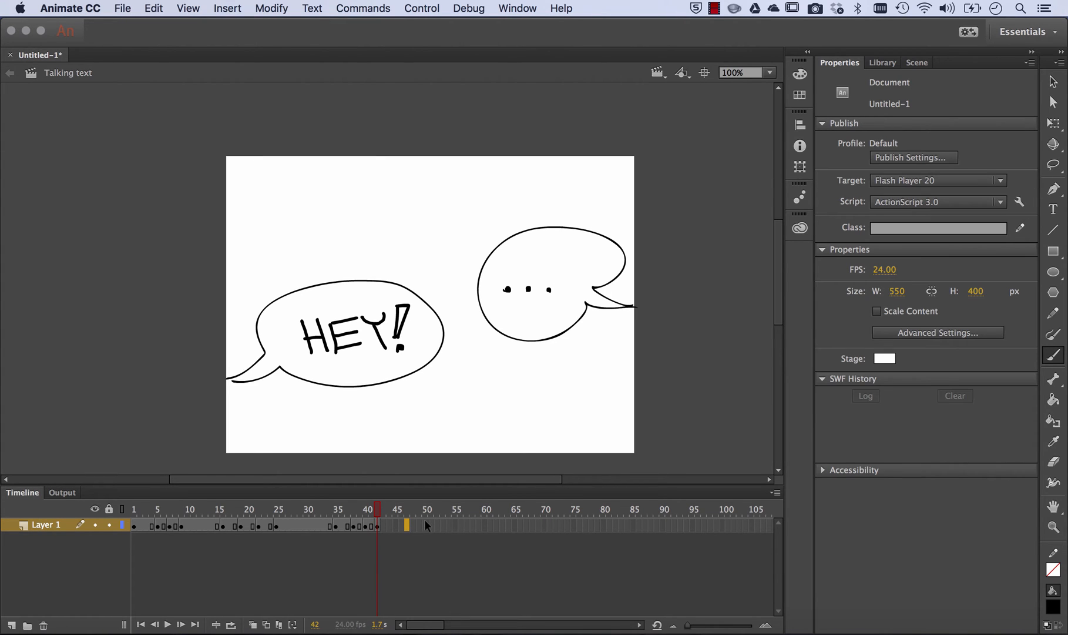
key("F6")
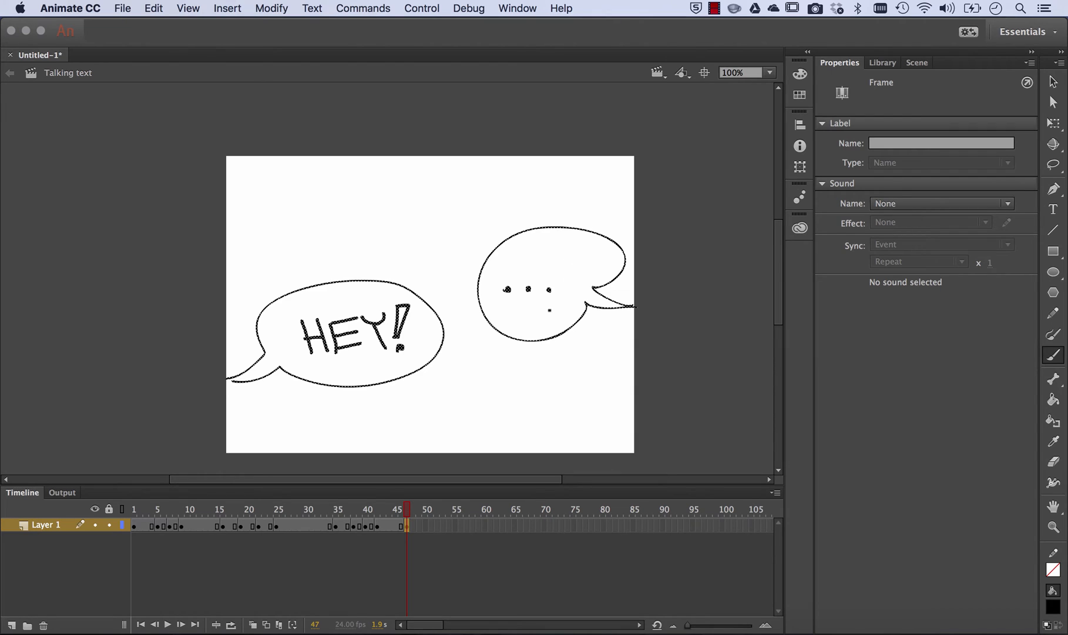
left_click(1054, 81)
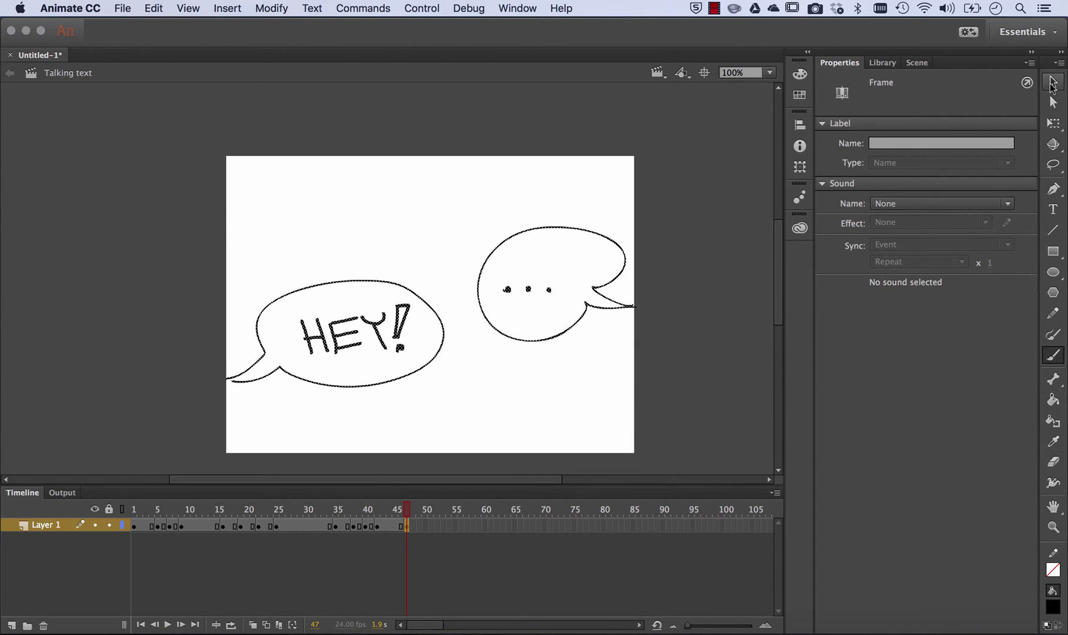
left_click(451, 264)
left_click_drag(491, 274, 564, 308)
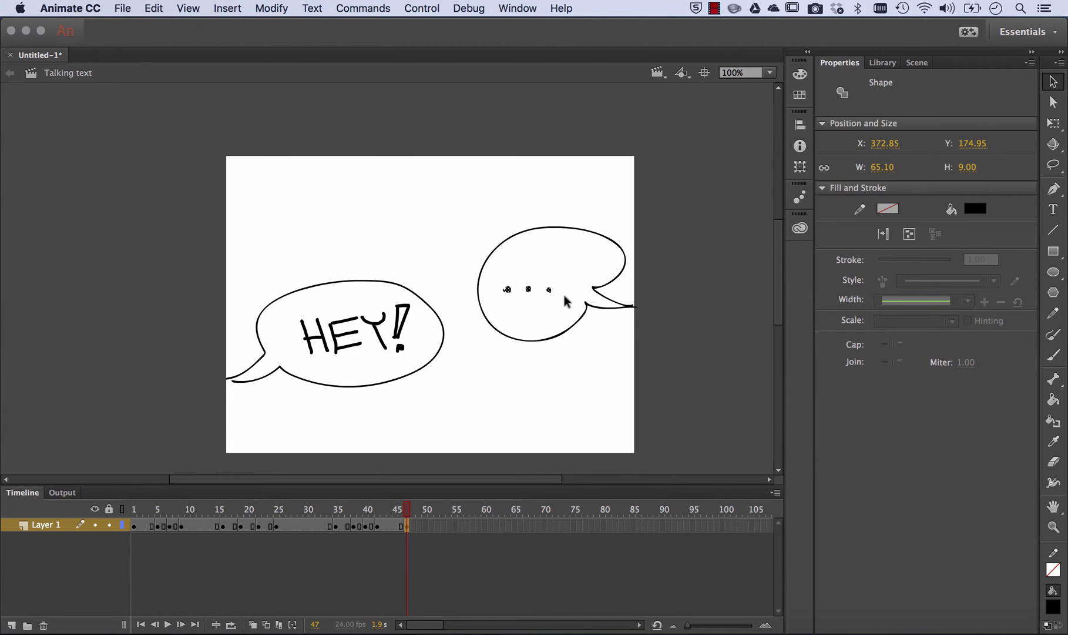
key("Delete")
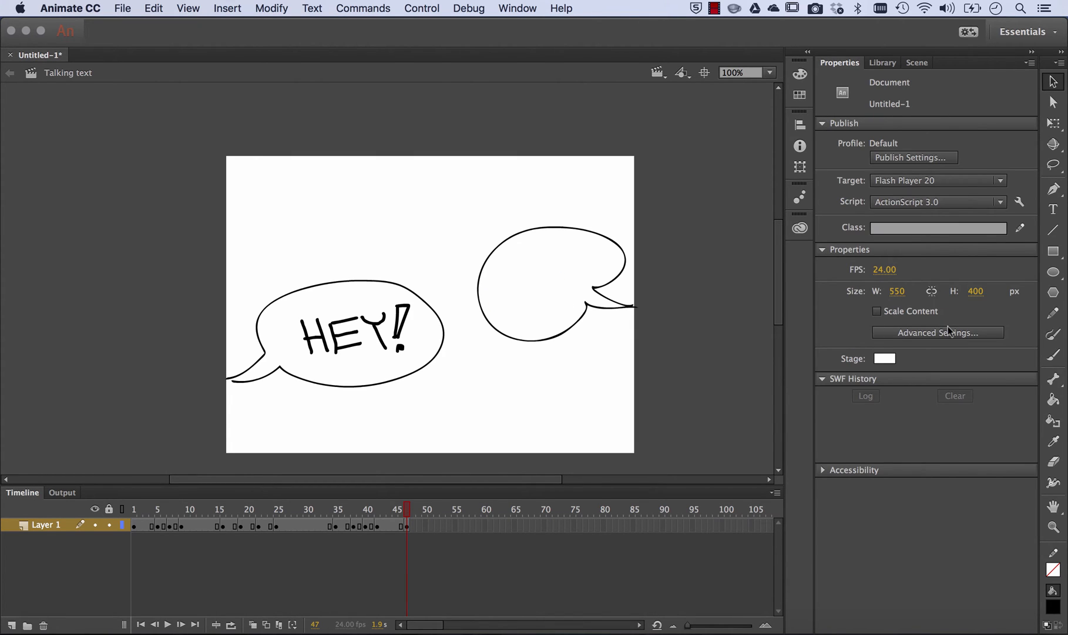
Increase the brush size slightly and paint the letter H inside the second speech bubble at frame 47
left_click(1053, 354)
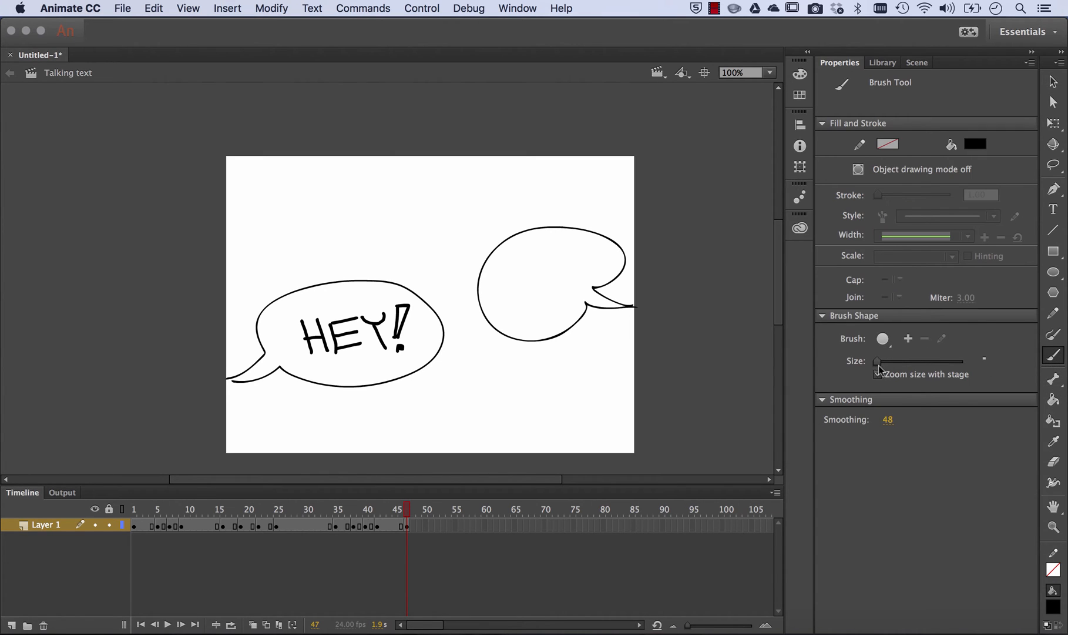
left_click_drag(878, 361, 890, 361)
left_click(408, 511)
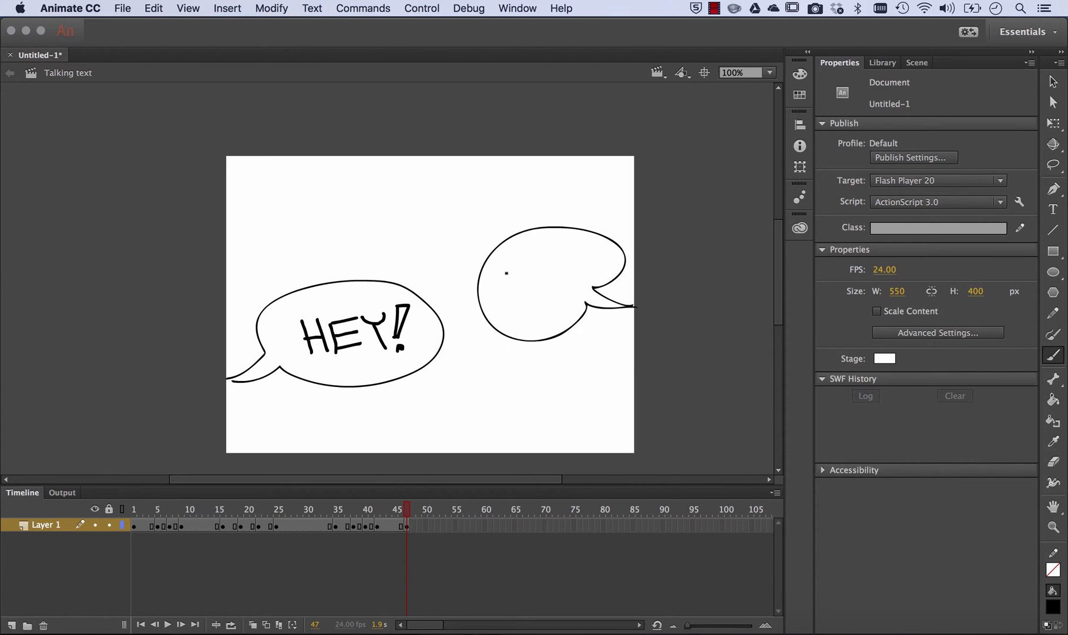
mouse_move(506, 265)
left_mouse_down()
mouse_move(506, 290)
mouse_move(517, 277)
left_mouse_up()
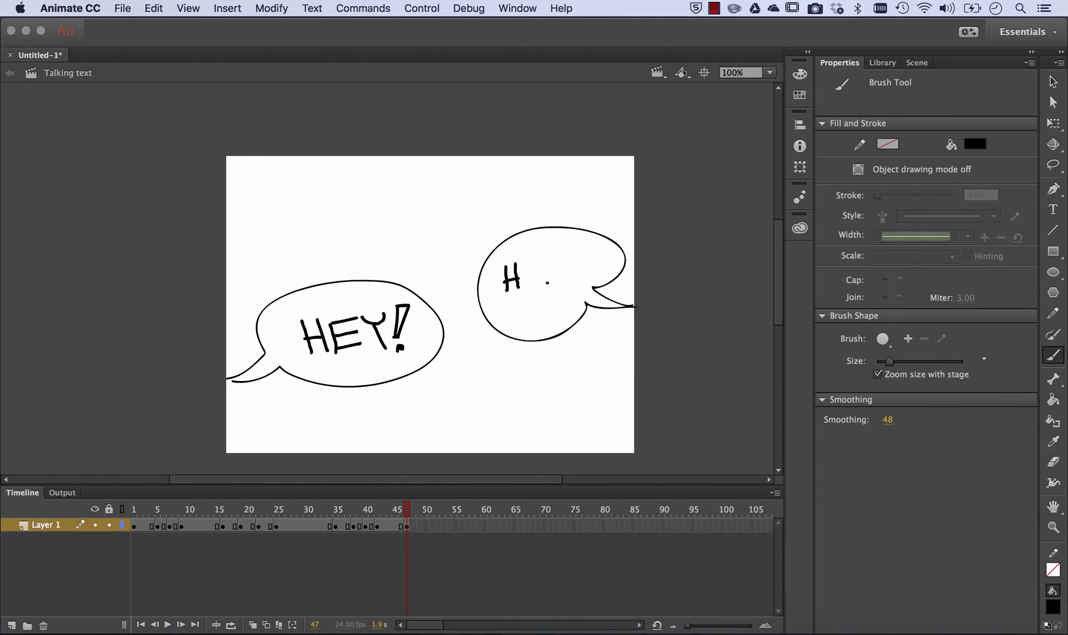
Insert keyframes at frames 49 and 51, painting the letter I in the first and an exclamation mark in the second
left_click(418, 524)
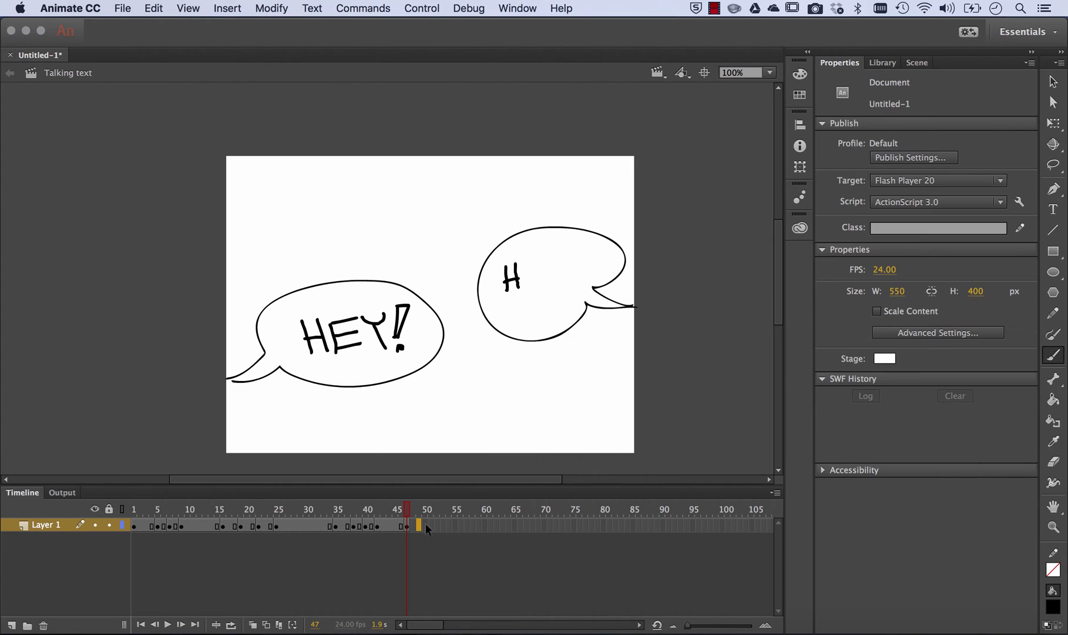
key("F6")
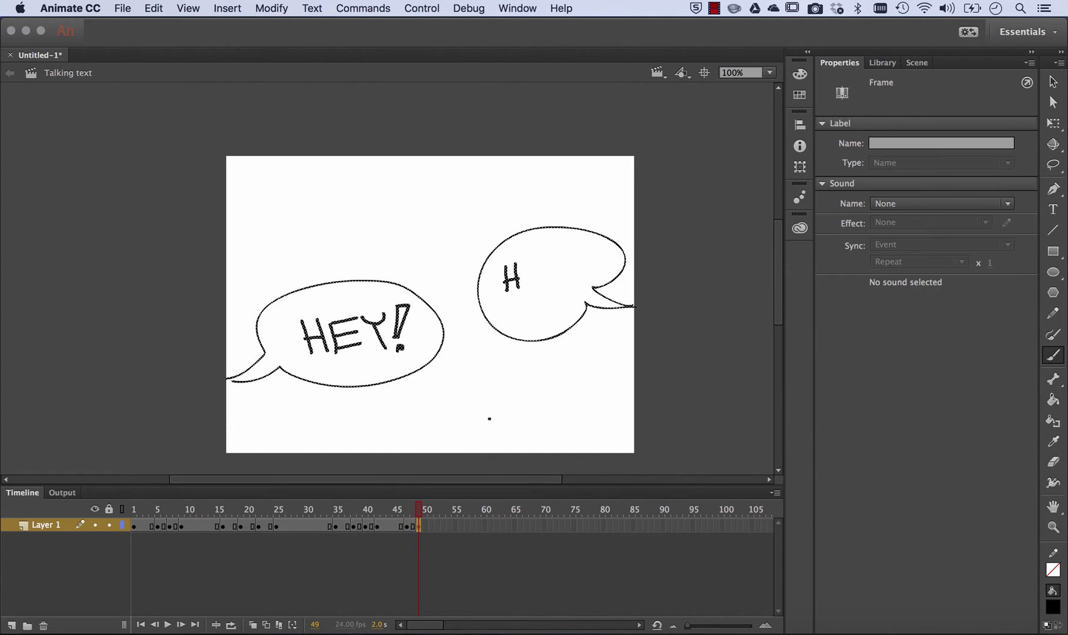
mouse_move(528, 262)
left_mouse_down()
mouse_move(547, 260)
mouse_move(536, 285)
mouse_move(549, 284)
left_mouse_up()
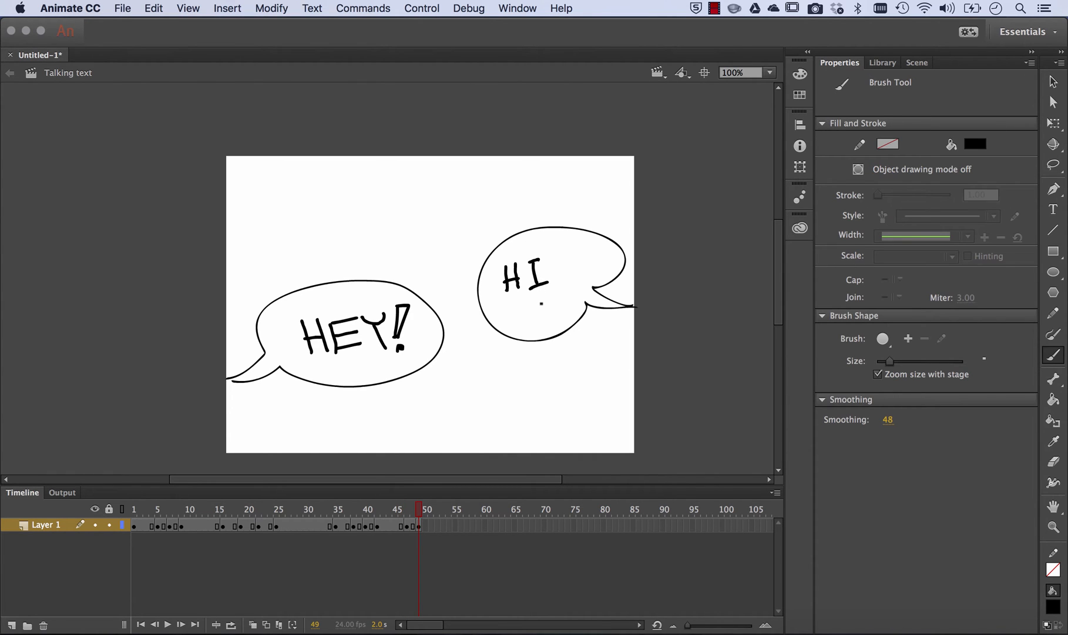
left_click(431, 526)
key("F6")
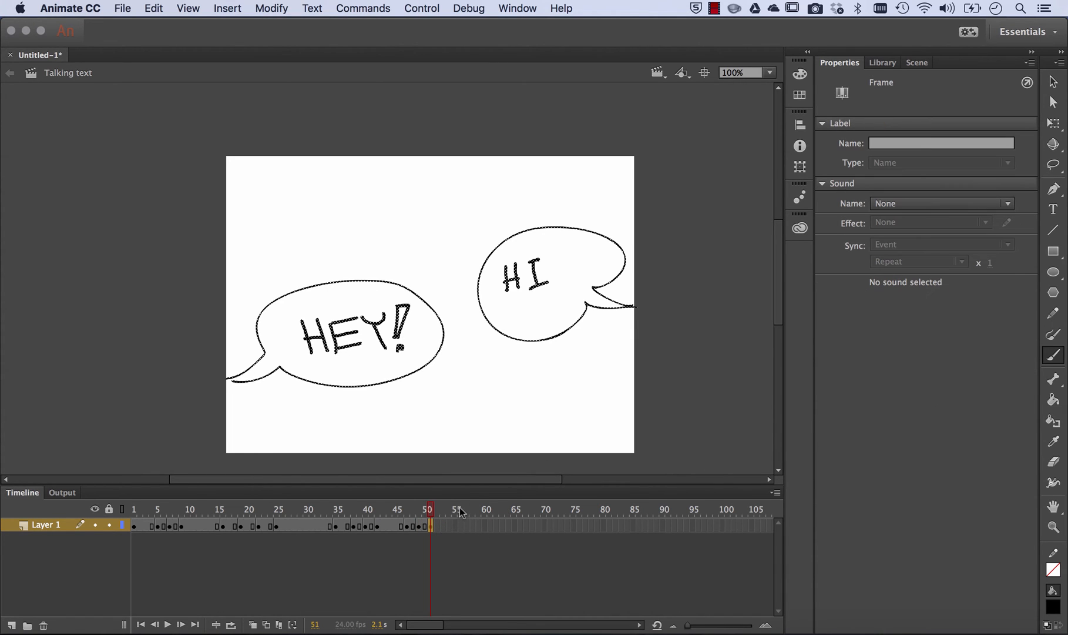
left_click_drag(562, 243, 561, 274)
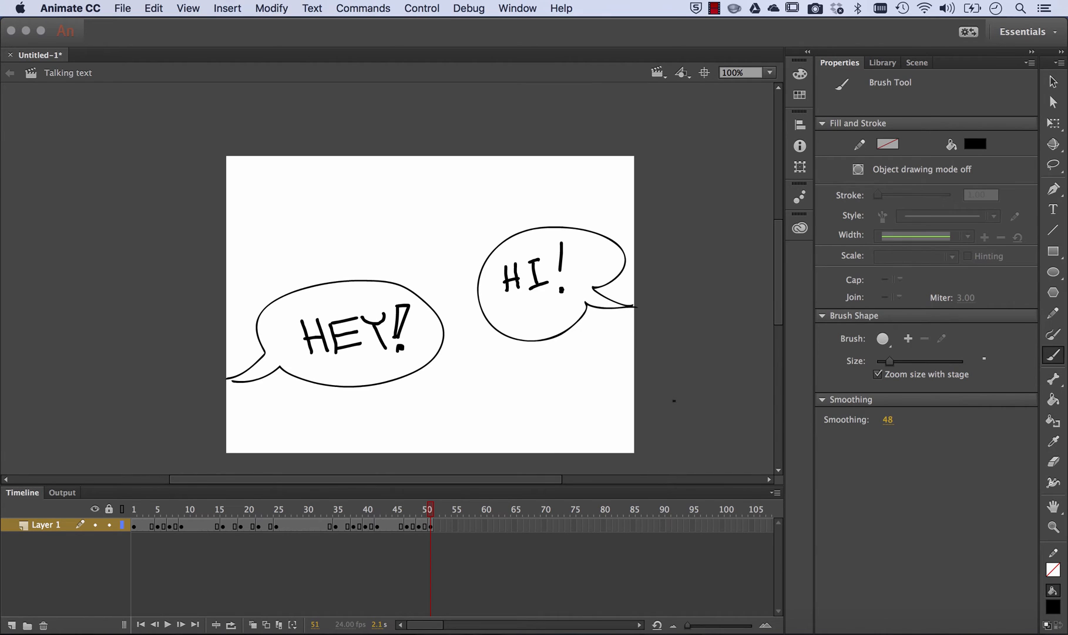
Insert a keyframe at frame 61 to hold the HI! drawing, and play the animation from frame 1
left_click(488, 524)
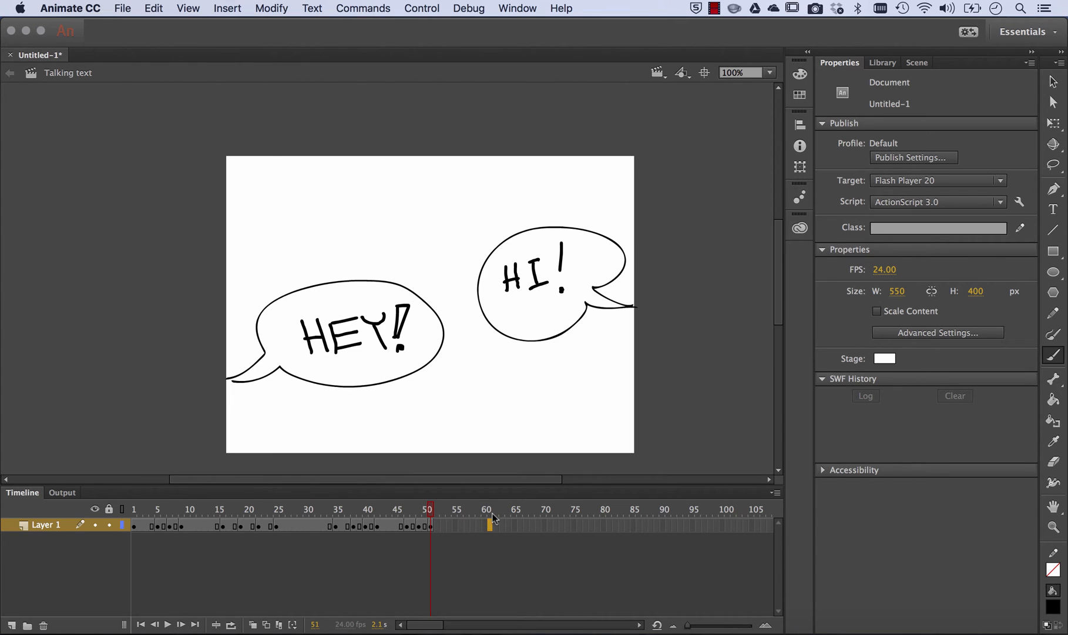
key("F6")
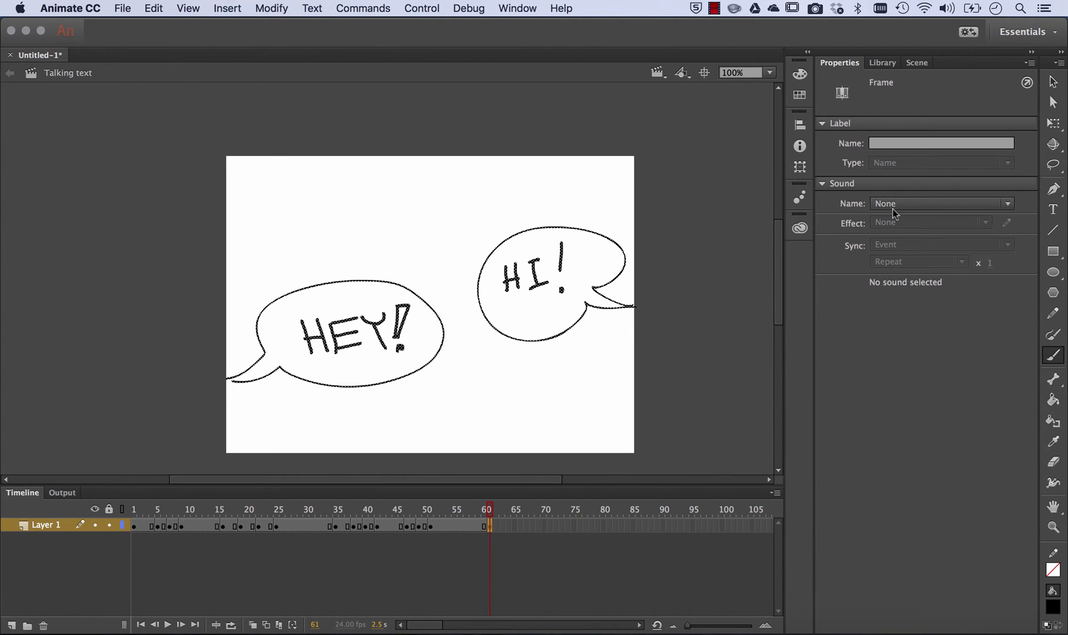
left_click(1053, 79)
left_click(722, 313)
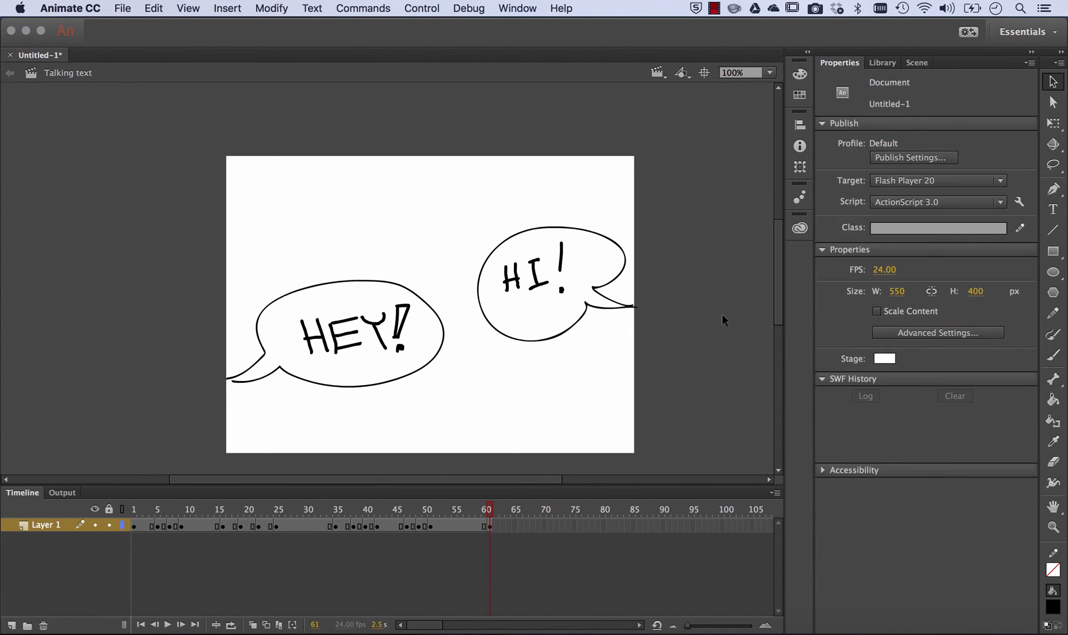
left_click_drag(490, 508, 125, 538)
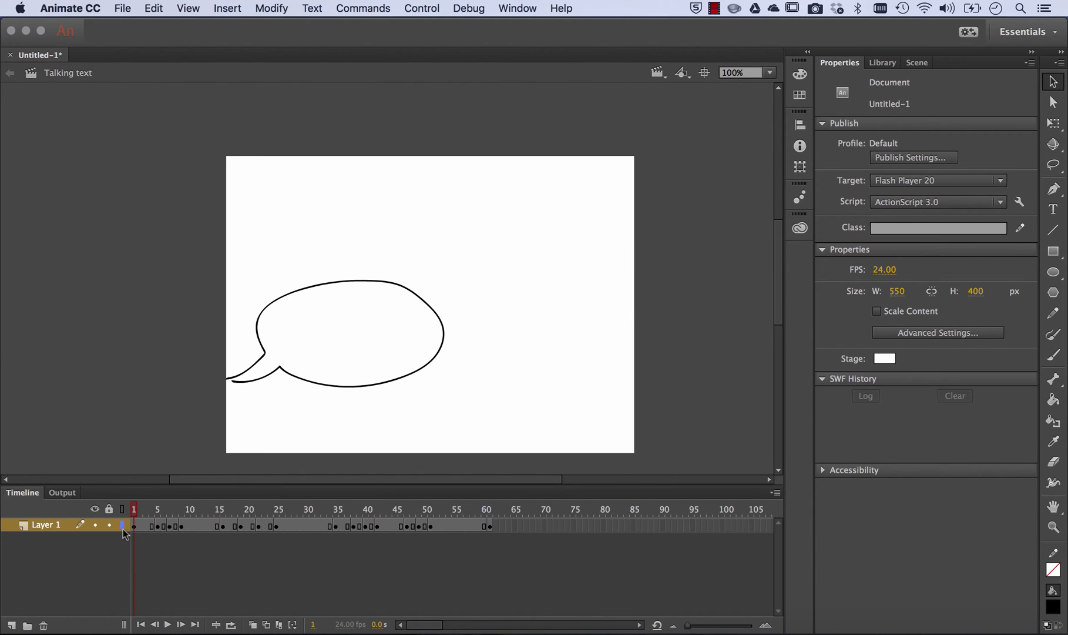
key("Return")
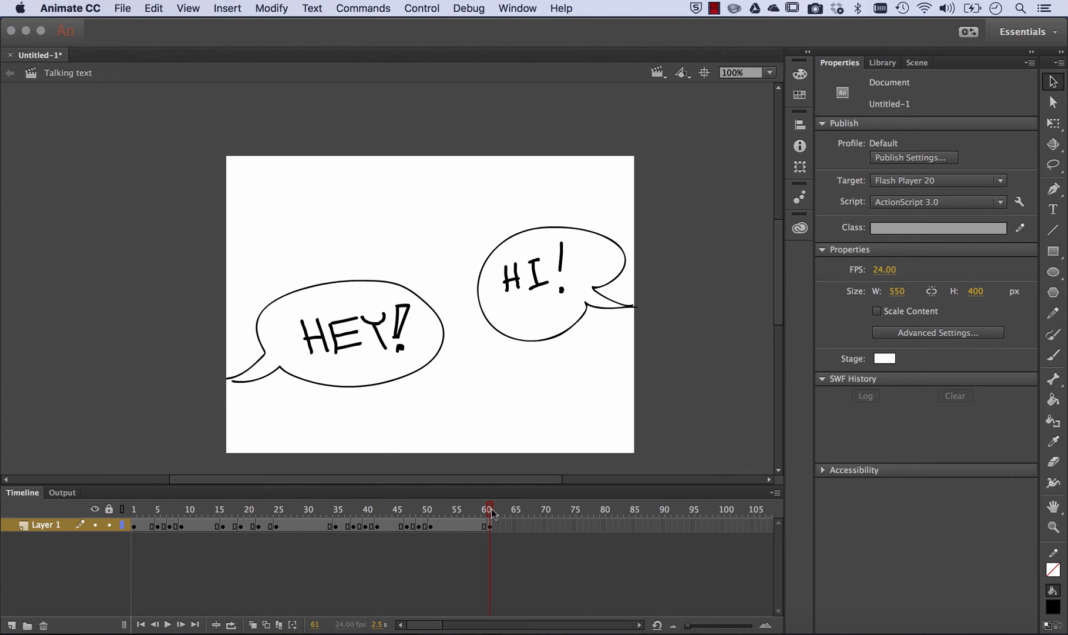
Remove all frames after frame 35 and select the keyframe at frame 35
mouse_move(489, 510)
left_mouse_down()
mouse_move(132, 520)
mouse_move(487, 513)
left_mouse_up()
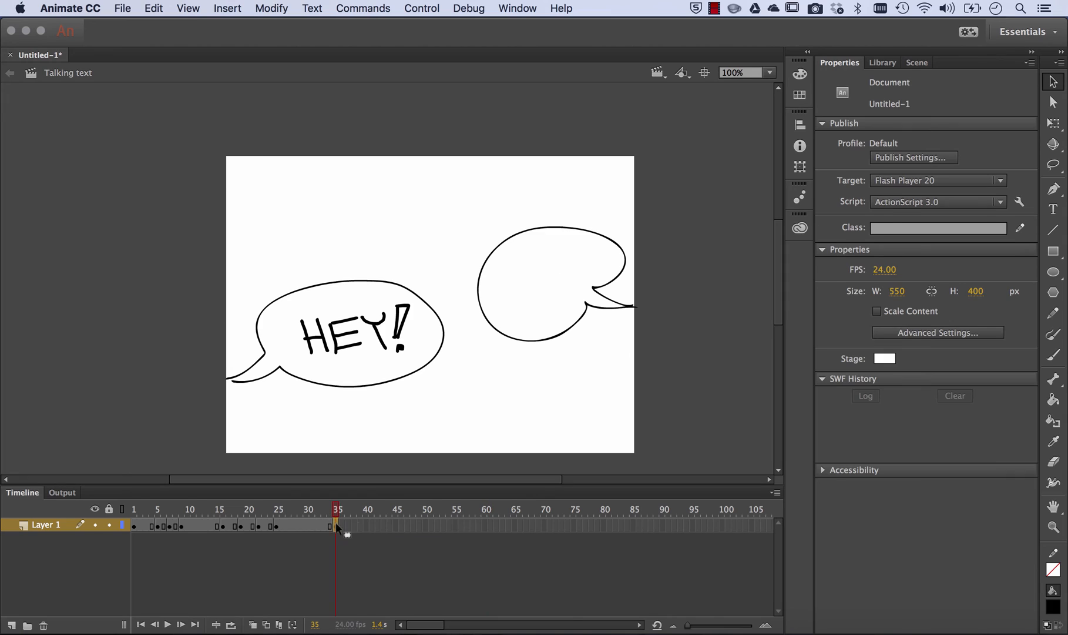
left_click(335, 524)
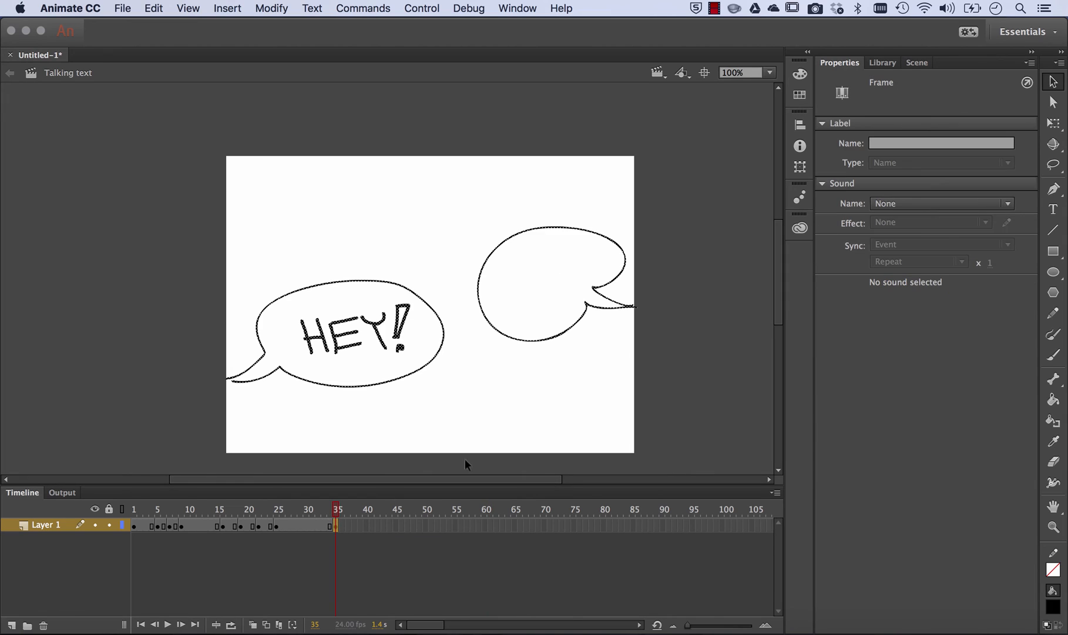
Insert a keyframe at frame 37 and add the static text "HI!" inside the second speech bubble with the Text tool
left_click(1054, 208)
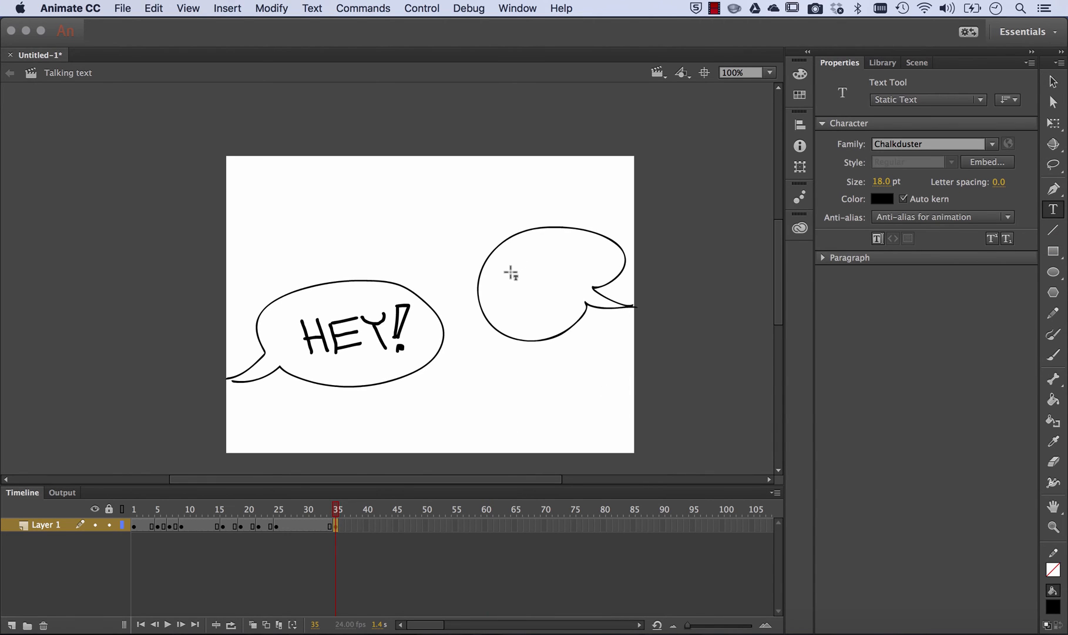
left_click(348, 526)
left_click(509, 264)
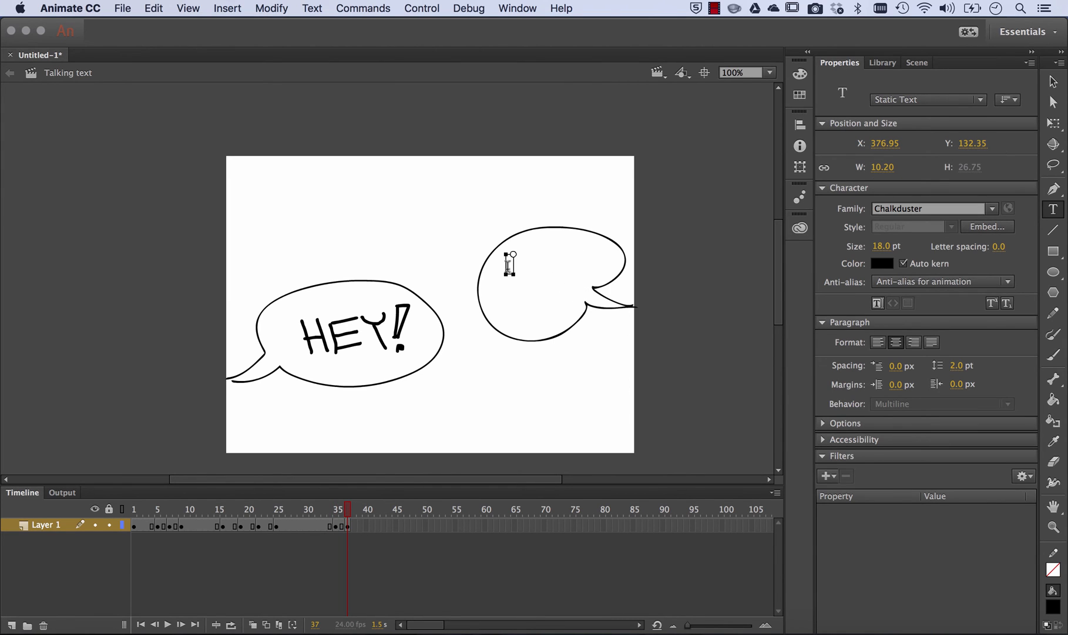
type("HI!")
Set the HI! text's size to 53 pt and move it to the middle of the second speech bubble
key("shift+Left")
key("shift+Left")
key("shift+Left")
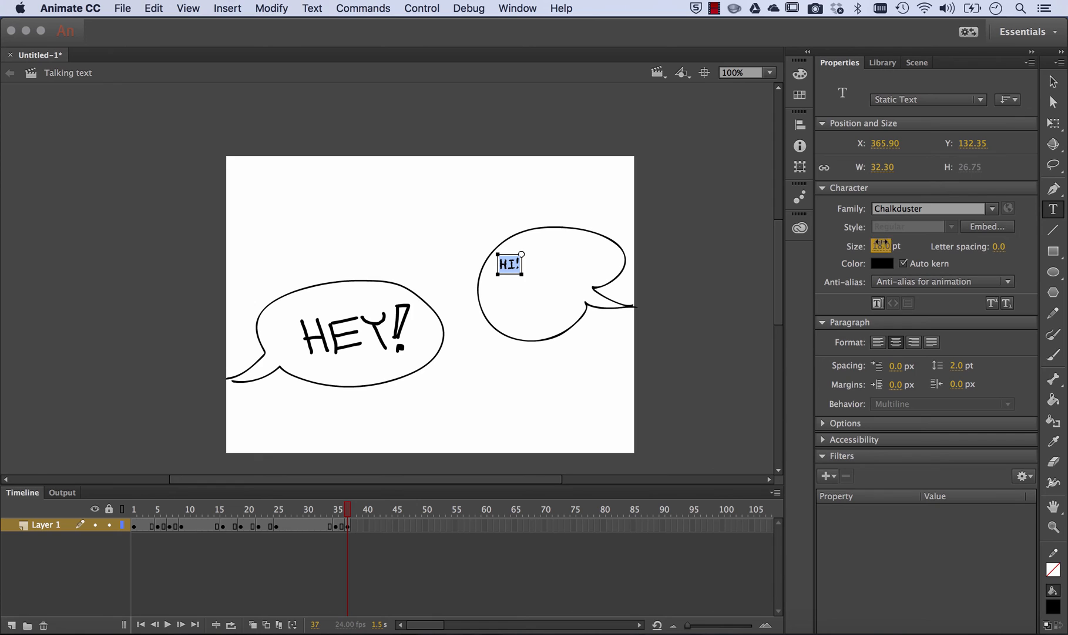
left_click_drag(881, 245, 923, 245)
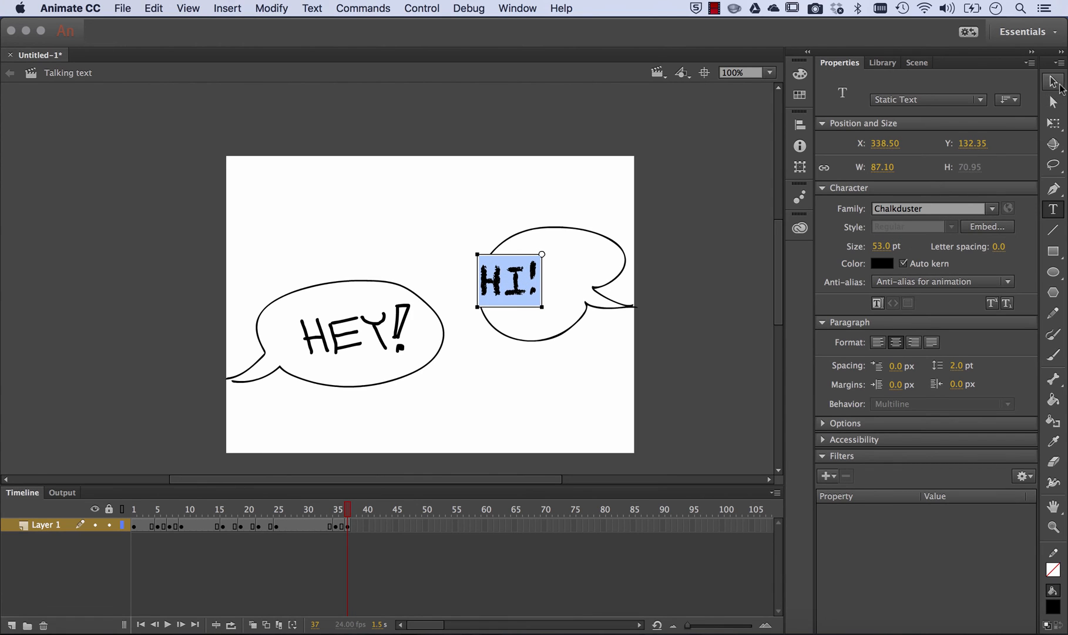
left_click(1054, 82)
left_click_drag(516, 279, 547, 276)
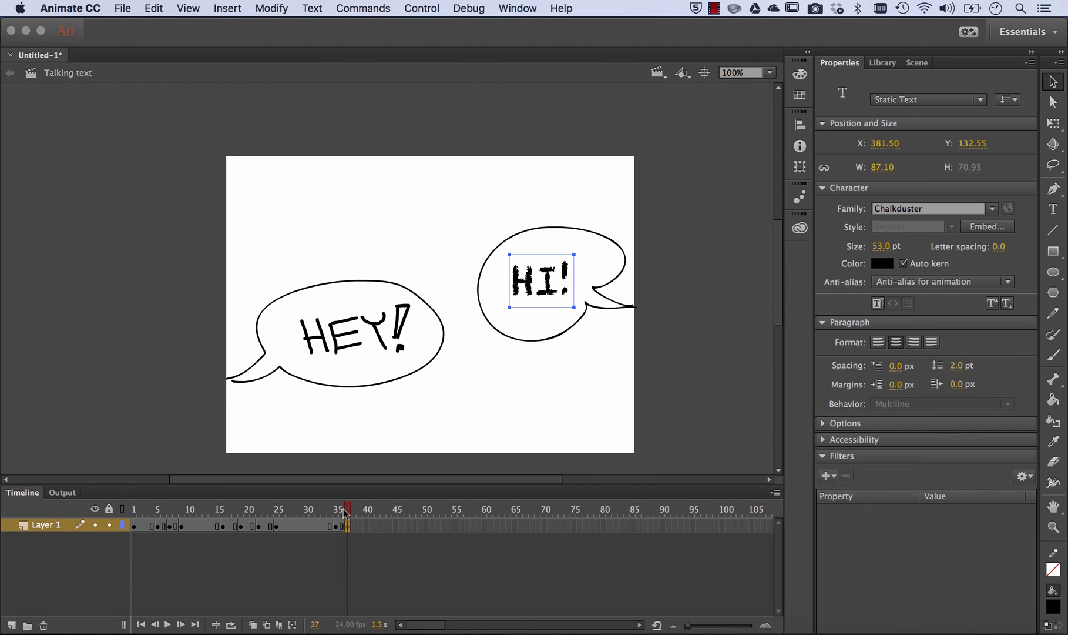
mouse_move(345, 512)
left_mouse_down()
mouse_move(294, 512)
mouse_move(347, 513)
left_mouse_up()
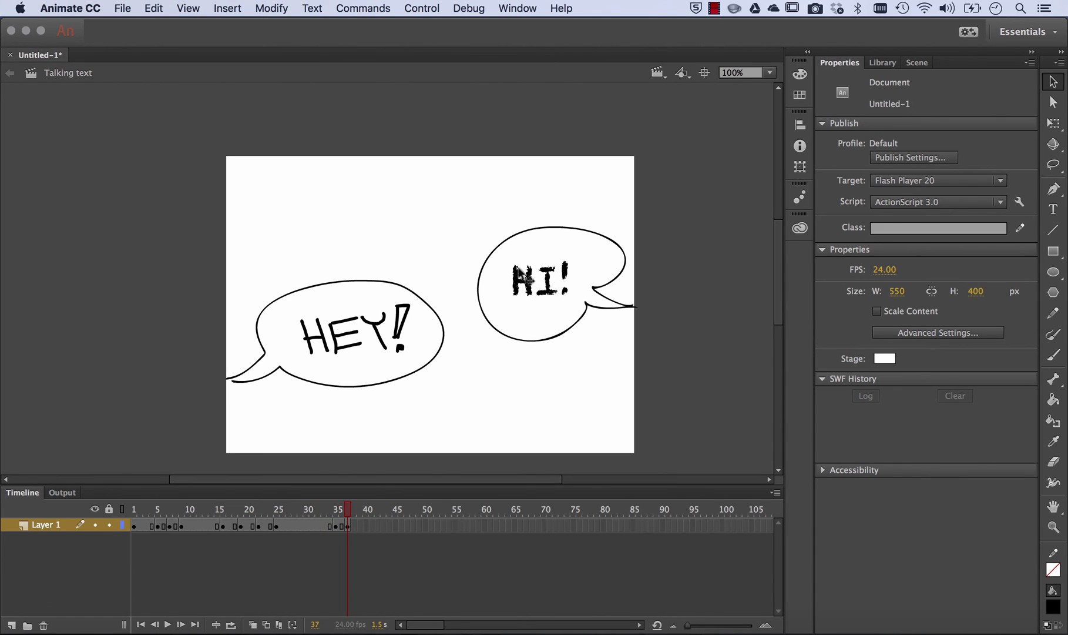
Extend Layer 1 to frame 56 and play the animation from frame 37
left_click(346, 526)
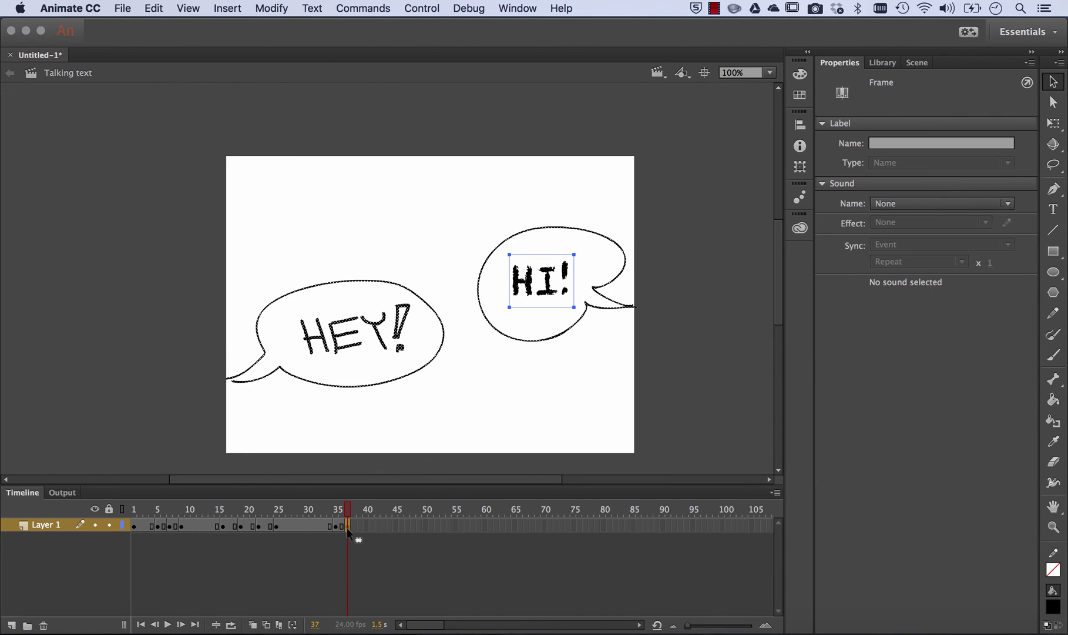
left_click(456, 526)
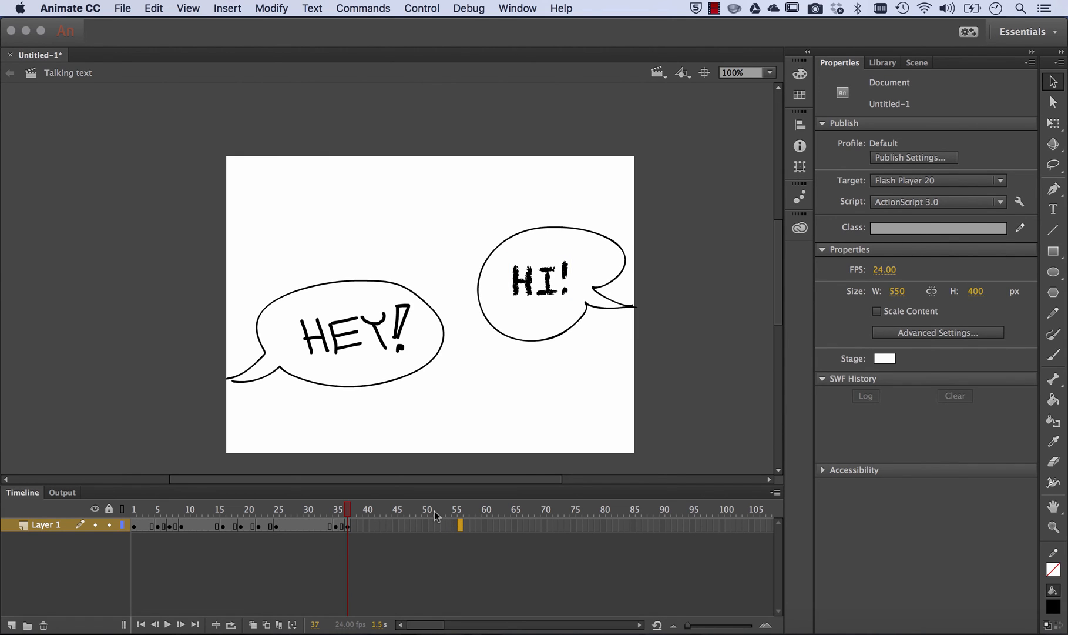
key("F6")
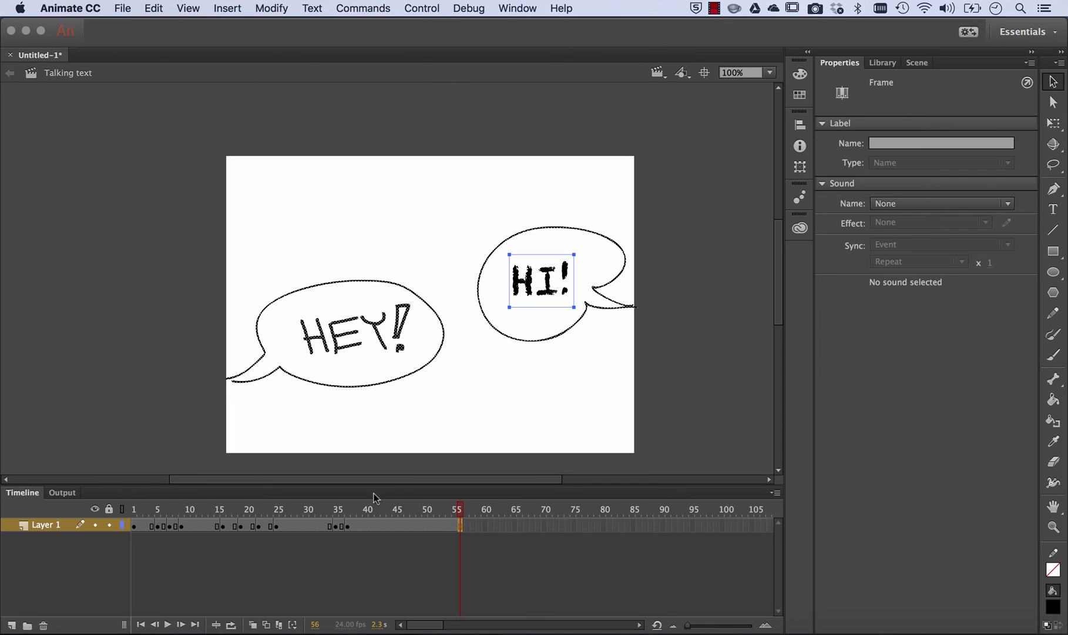
left_click_drag(459, 509, 347, 517)
key("Return")
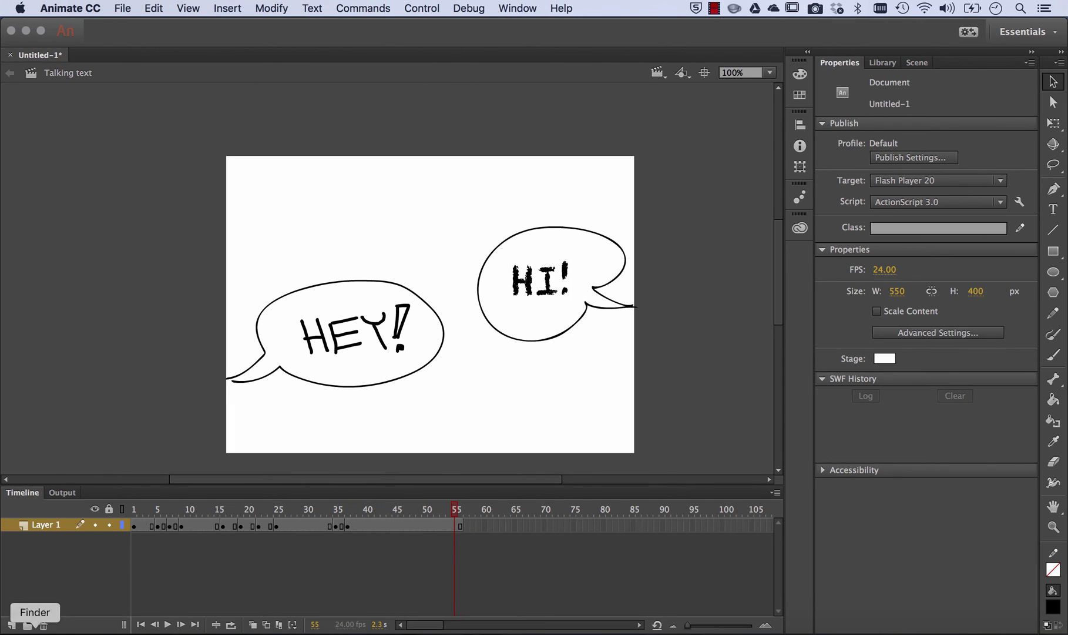
Add a layer named "text mask" above Layer 1 and insert a blank keyframe in it at frame 37
left_click(12, 624)
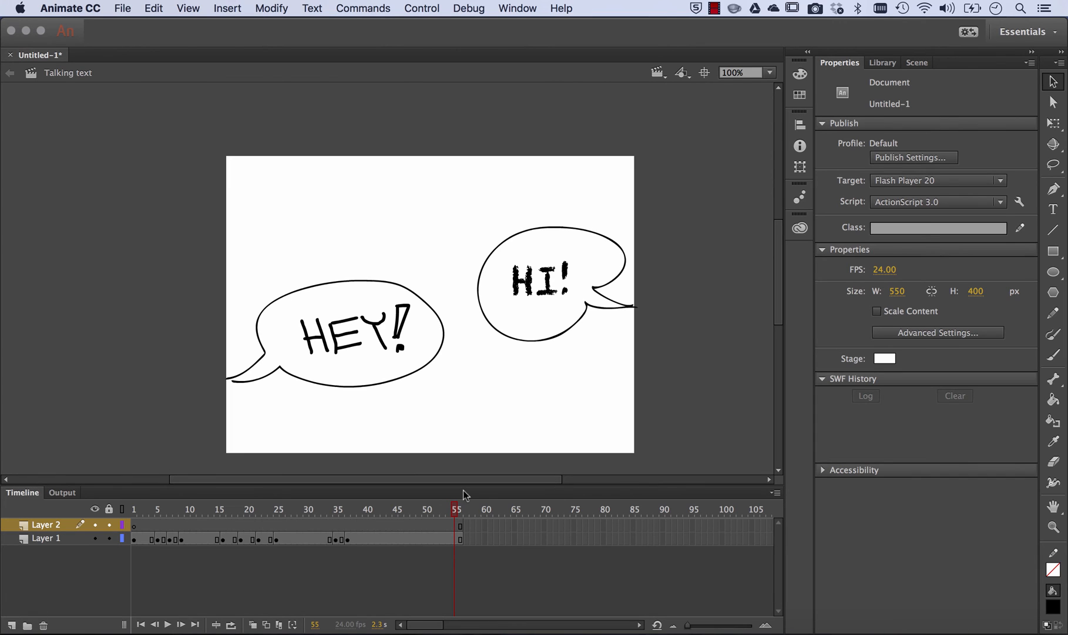
left_click_drag(453, 509, 349, 533)
left_click(346, 524)
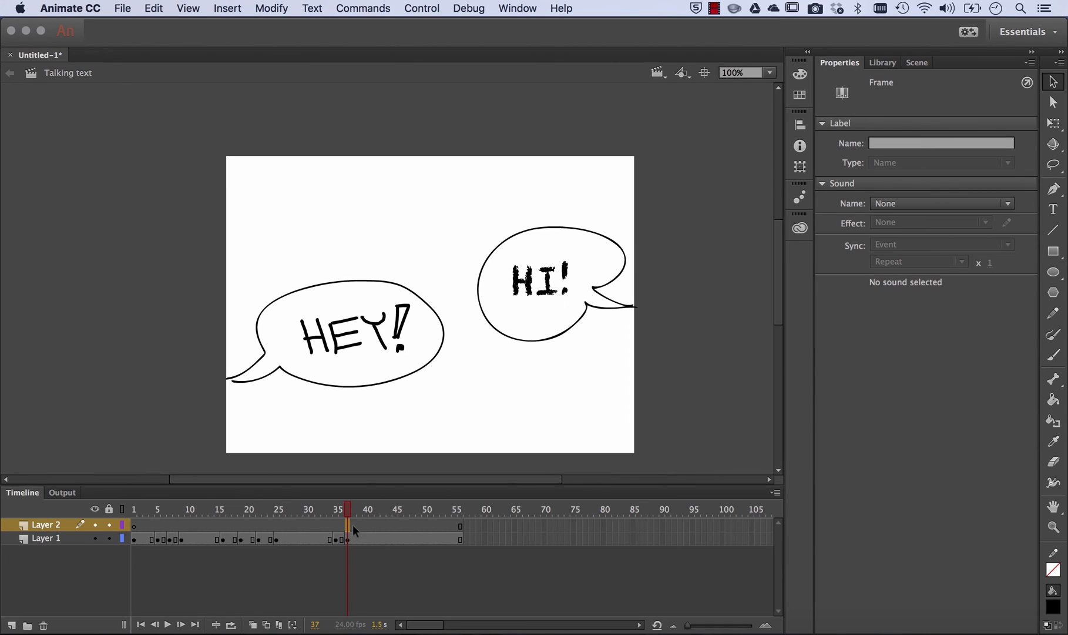
left_click(47, 524)
Draw a white rectangle without stroke, about 87 by 71 px, over the HI! text on the text mask layer
left_click(1051, 256)
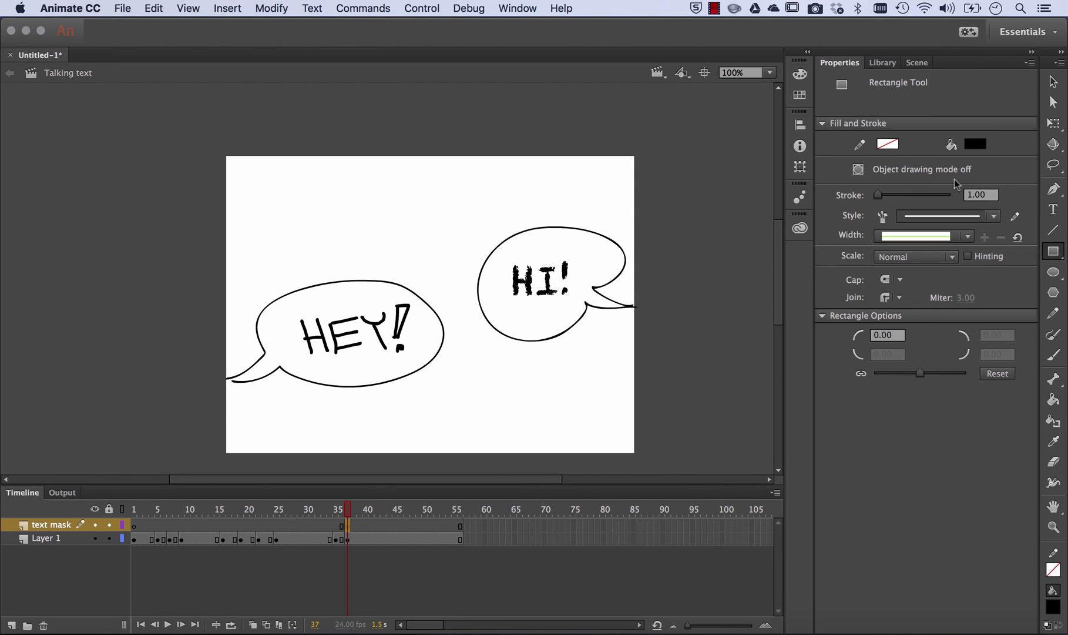
left_click(966, 145)
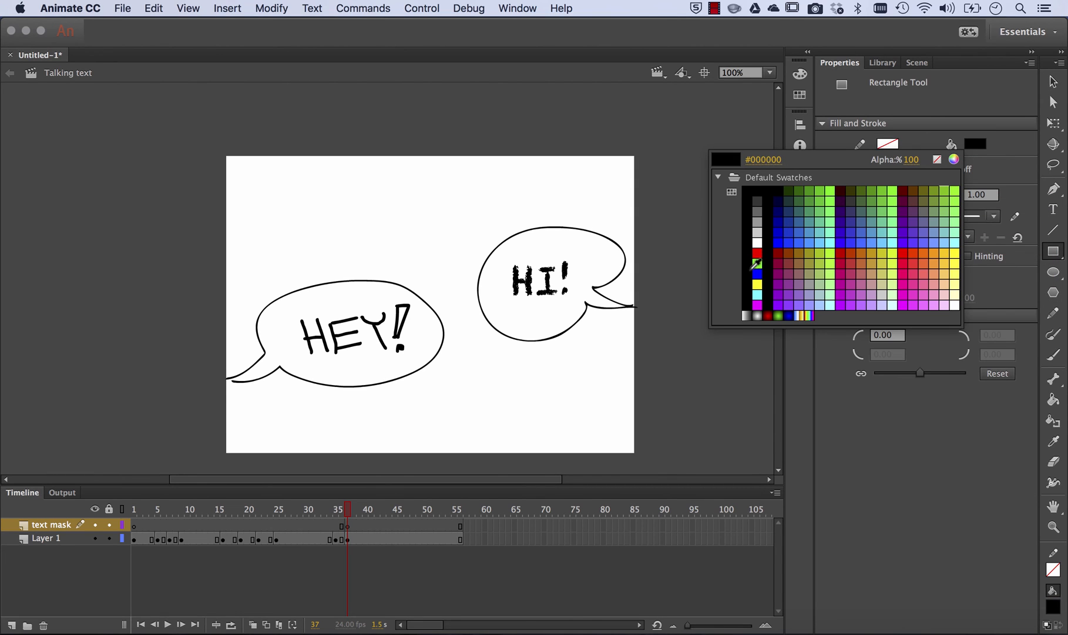
left_click(767, 236)
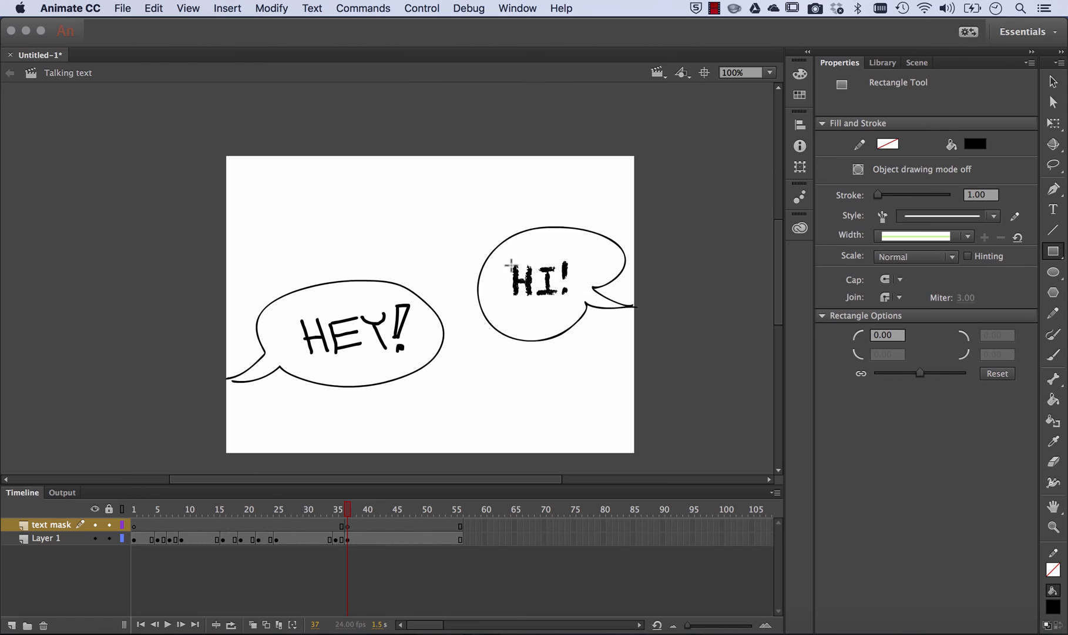
left_click_drag(506, 257, 574, 306)
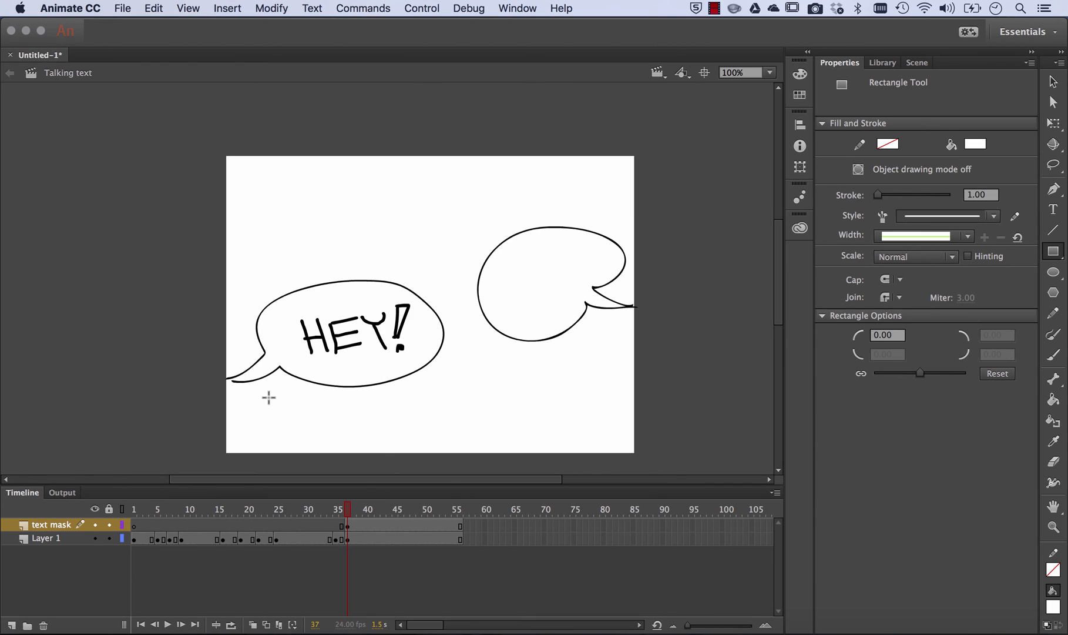
Toggle the text mask layer's visibility to compare the second bubble with and without the white rectangle
left_click(95, 525)
left_click(95, 525)
left_click(96, 525)
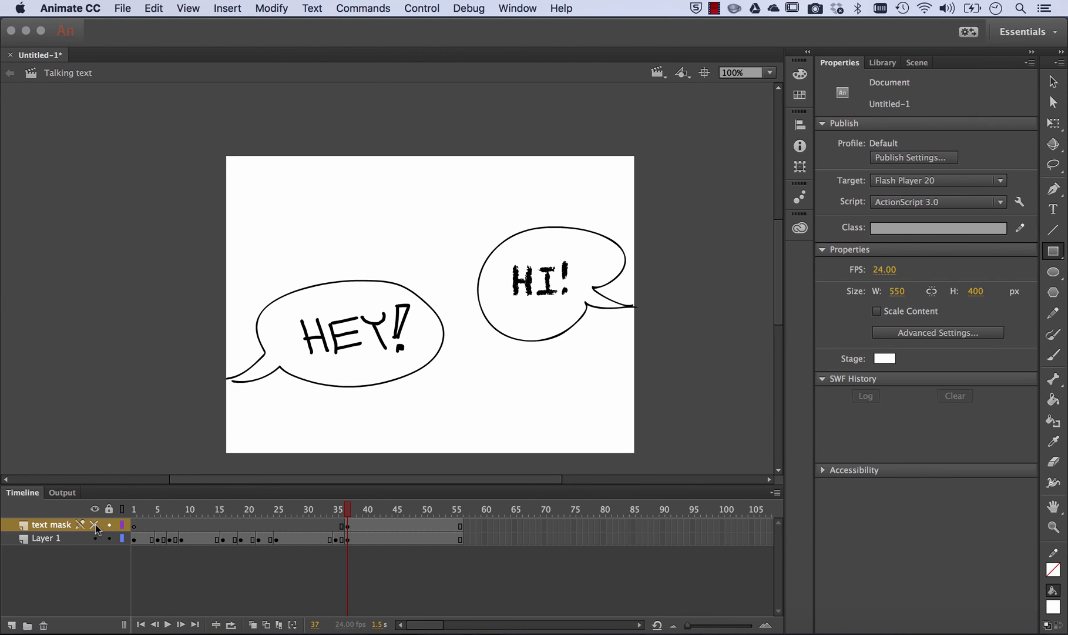
left_click(95, 525)
left_click(94, 525)
left_click(94, 525)
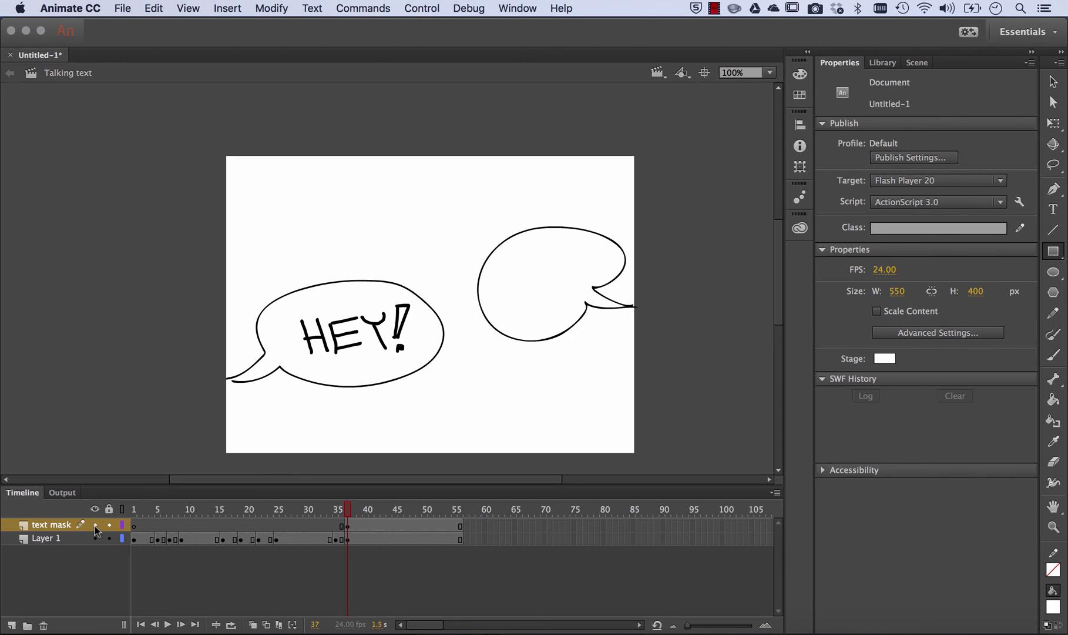
left_click(95, 525)
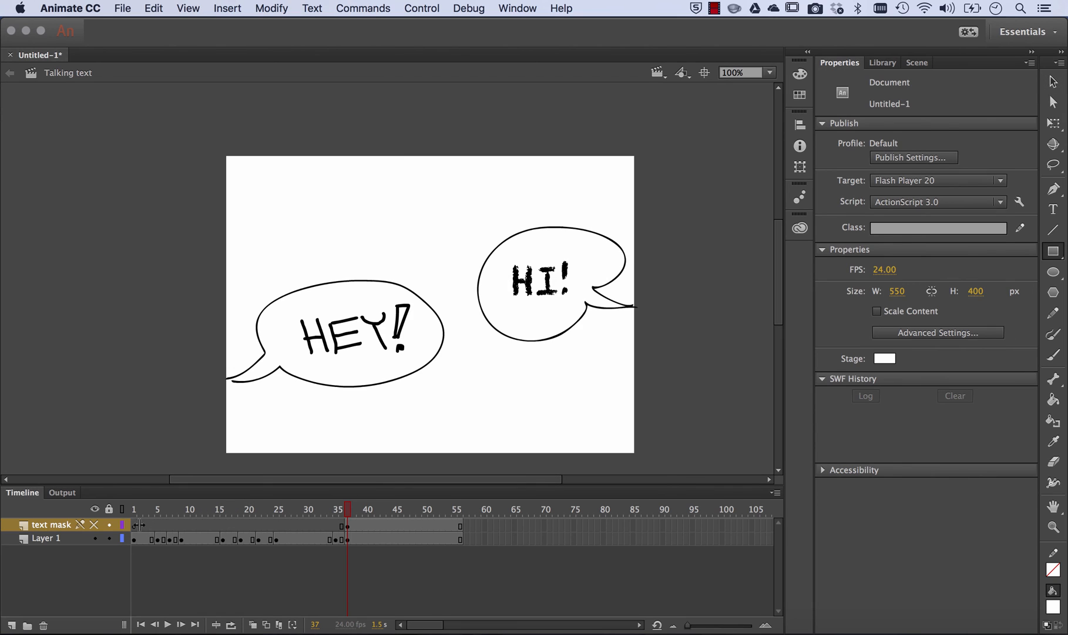
left_click(94, 525)
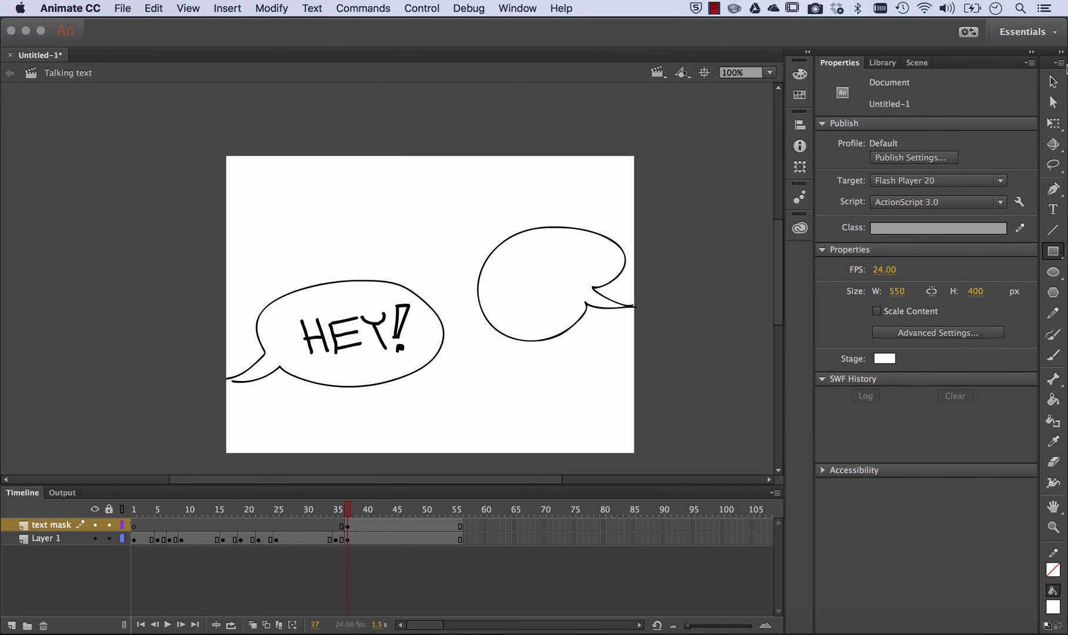
Convert the white rectangle into a movie clip symbol named "text mask"
left_click(1053, 81)
left_click(535, 279)
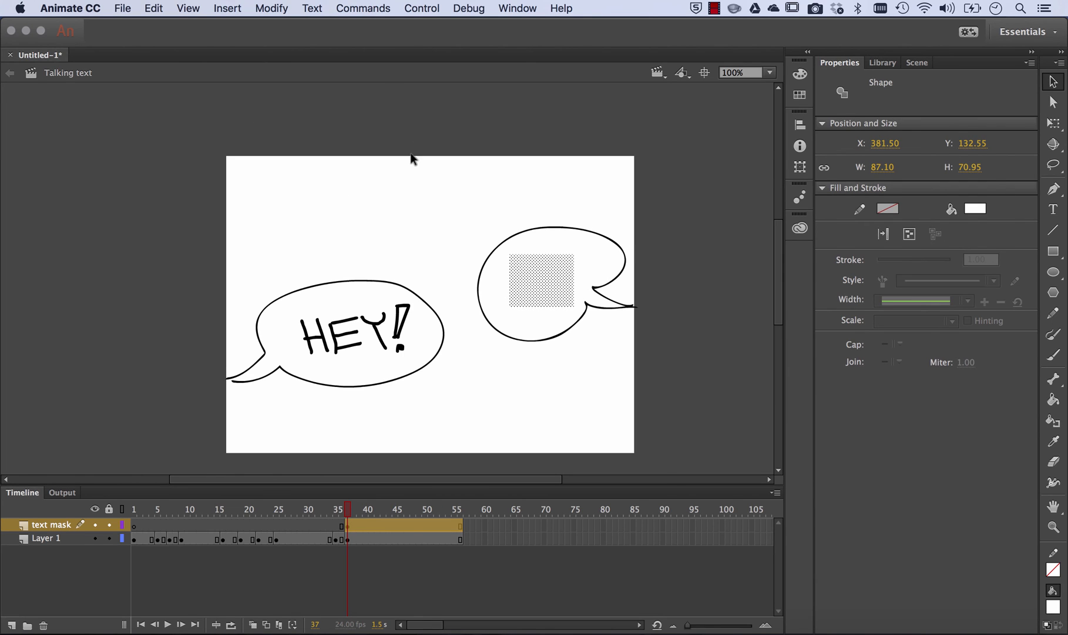
left_click(262, 8)
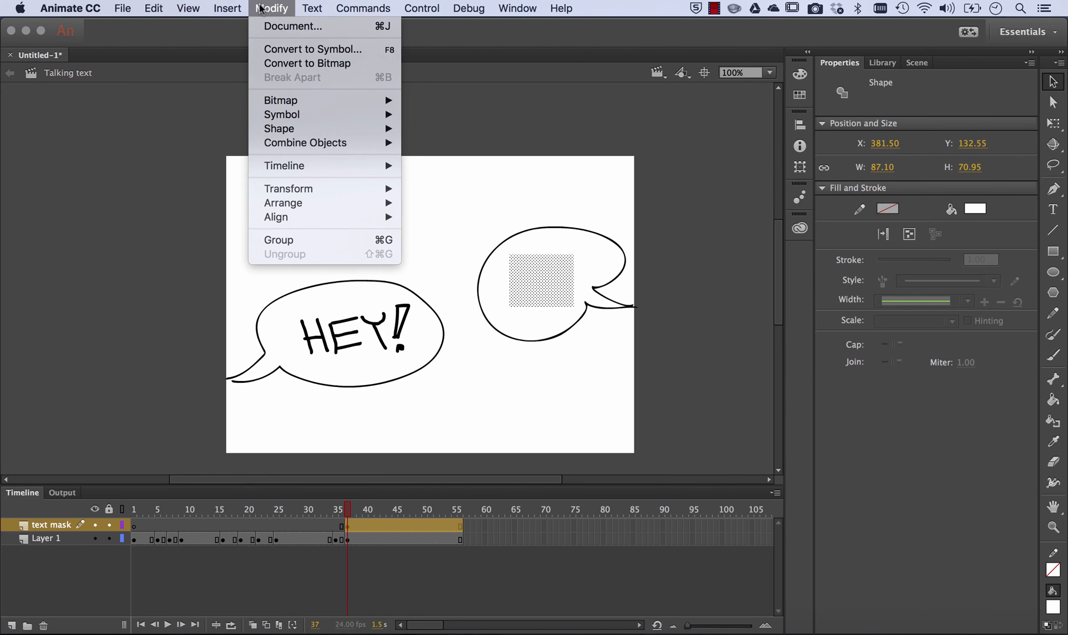
left_click(302, 50)
type("te")
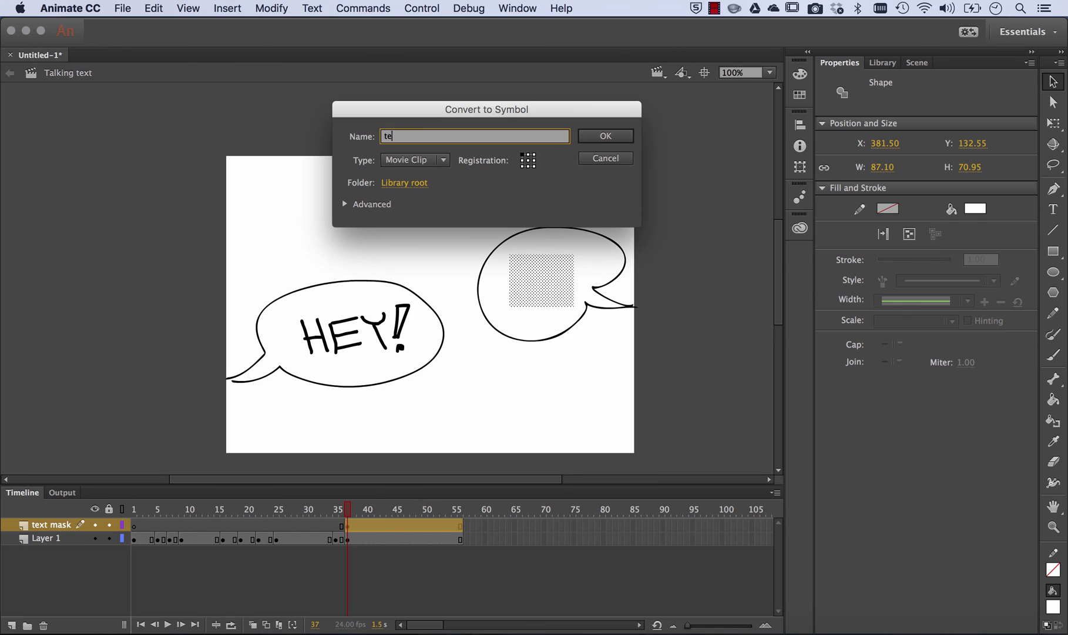
type("xt mask")
key("Return")
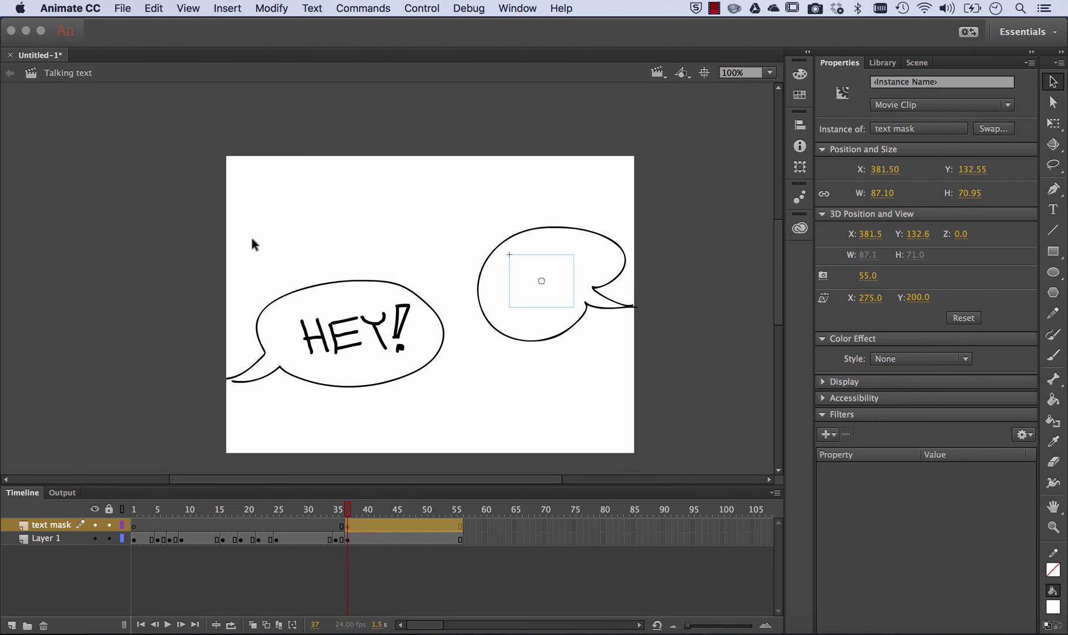
Create a motion tween on the text mask layer from frame 37 and shift the rectangle right past the H, to X 417.50, at frame 40
right_click(396, 524)
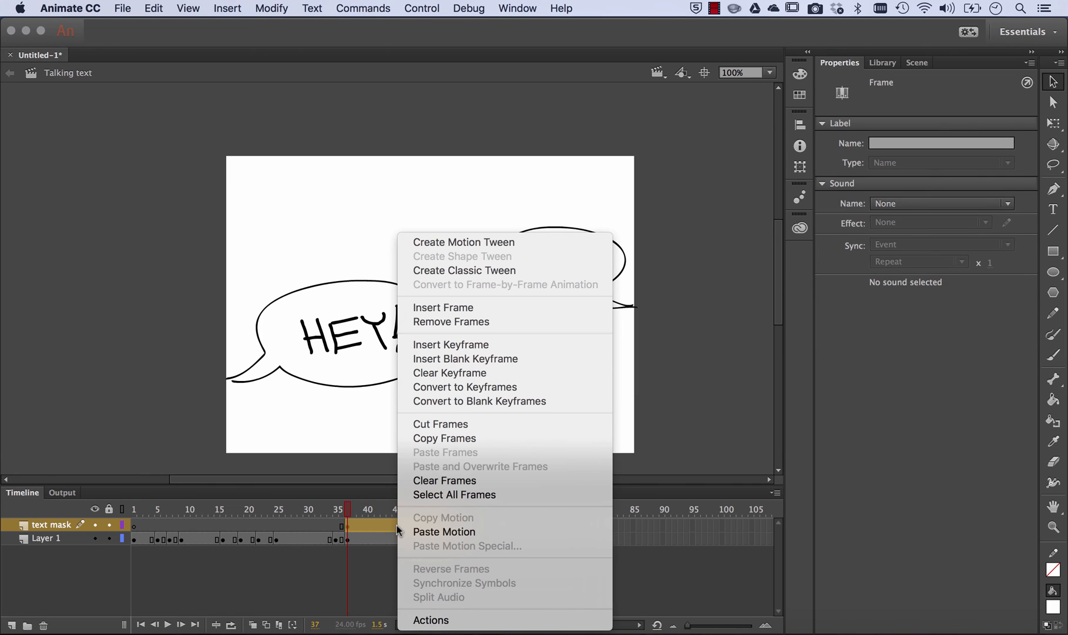
left_click(482, 245)
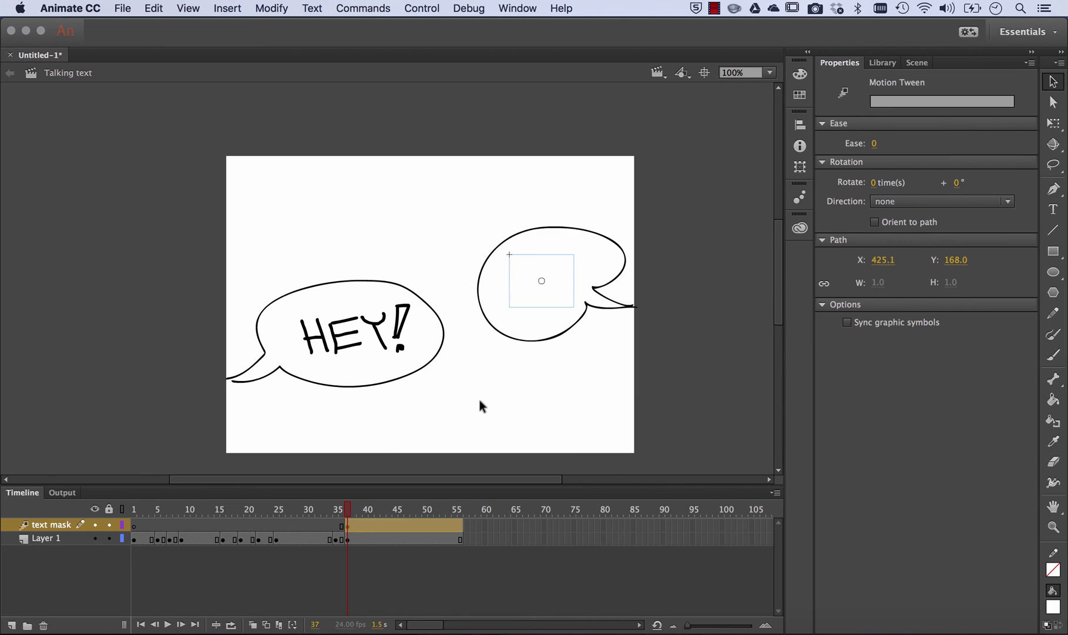
left_click(367, 509)
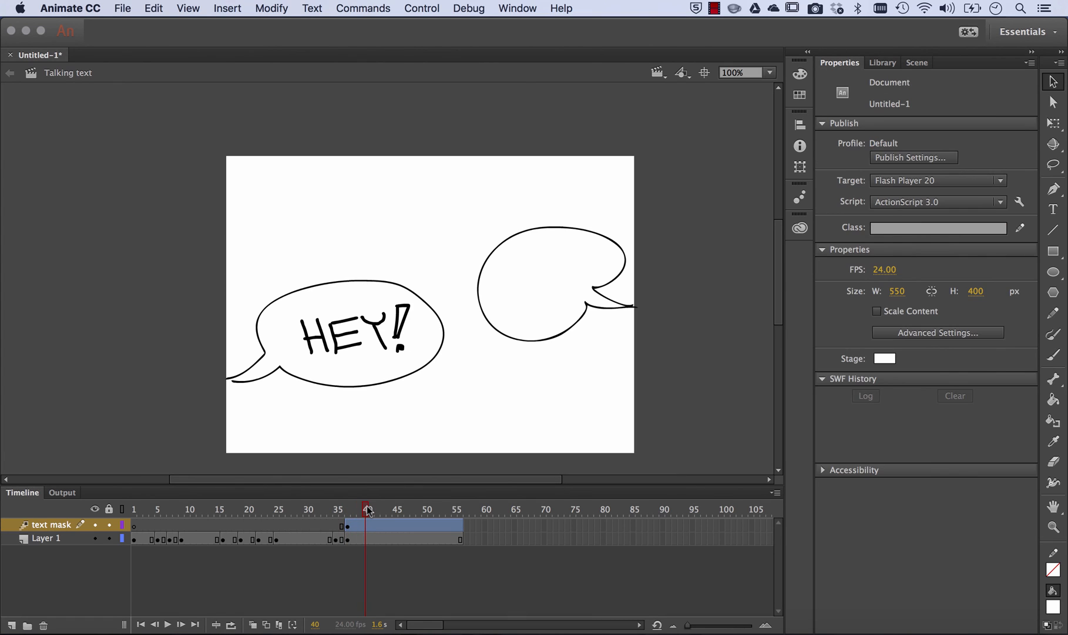
key("shift+Right")
key("shift+Right")
key("shift+Right")
key("shift+Right")
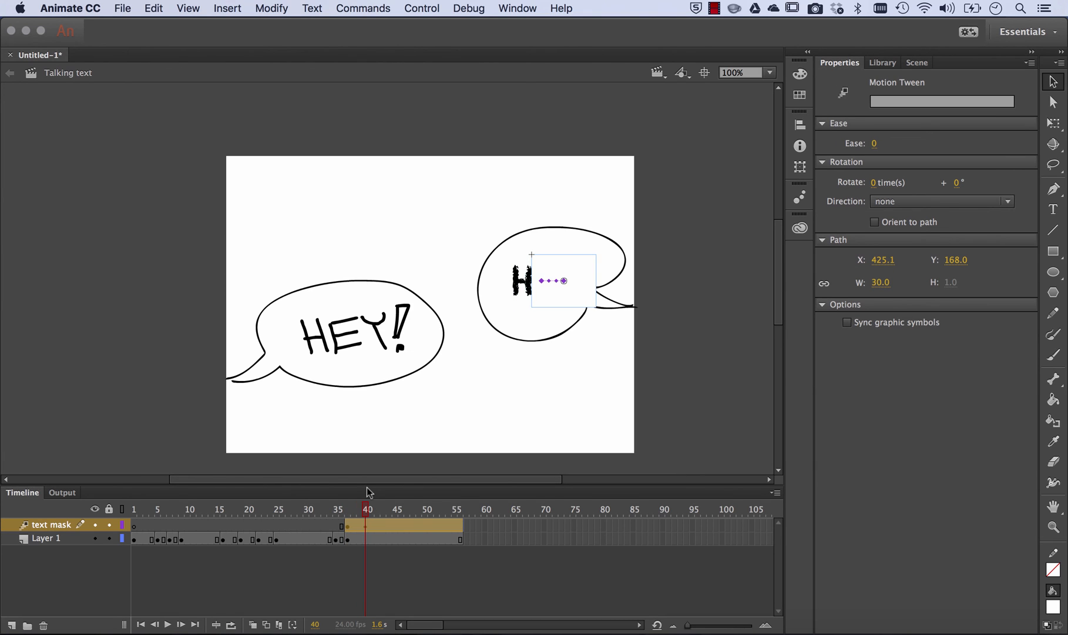
key("Left")
key("Left")
key("Left")
At frame 45, shift the masking rectangle about 30 px further right so it clears the letter I
left_click_drag(366, 507, 396, 507)
key("shift+Right")
key("shift+Right")
key("shift+Right")
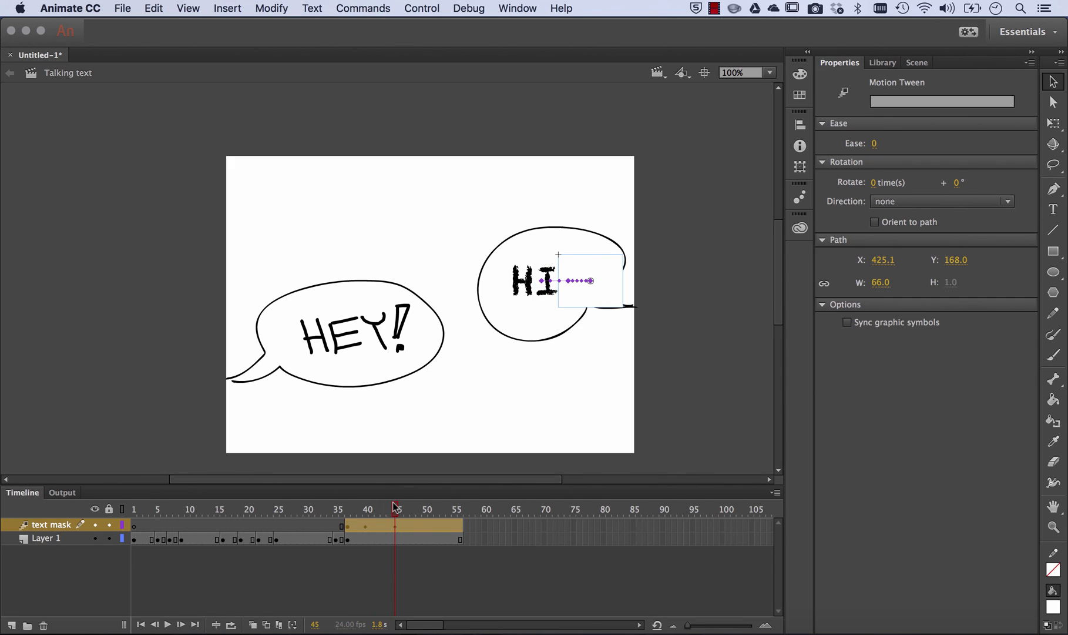
key("Right")
At frame 51, shift the masking rectangle about 20 px further right so it clears the exclamation mark
left_click(429, 509)
key("shift+Right")
key("shift+Right")
key("shift+Right")
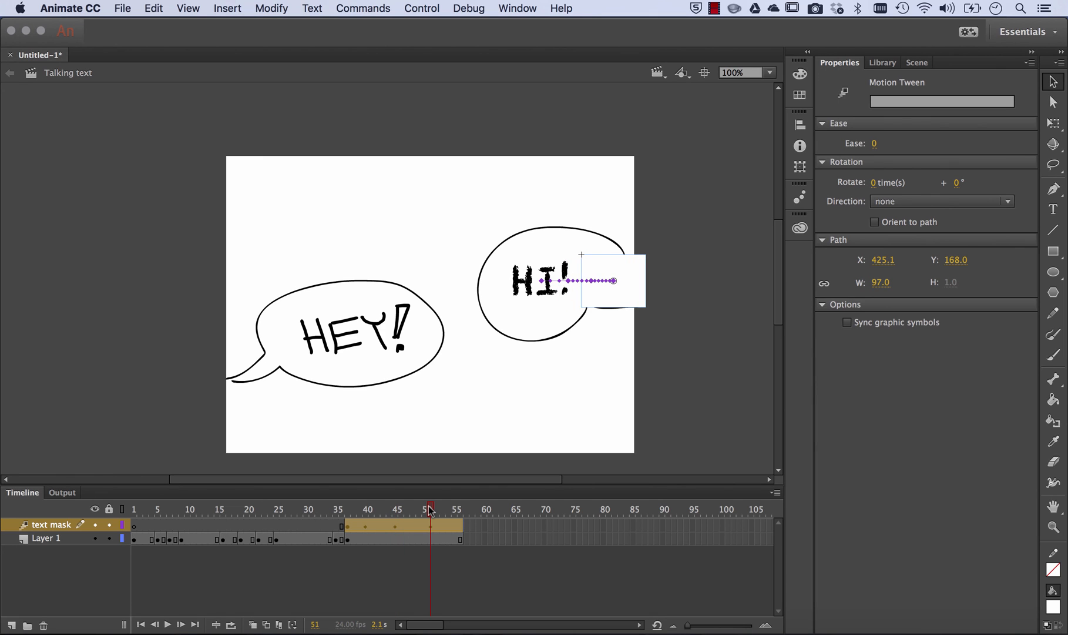
key("shift+Left")
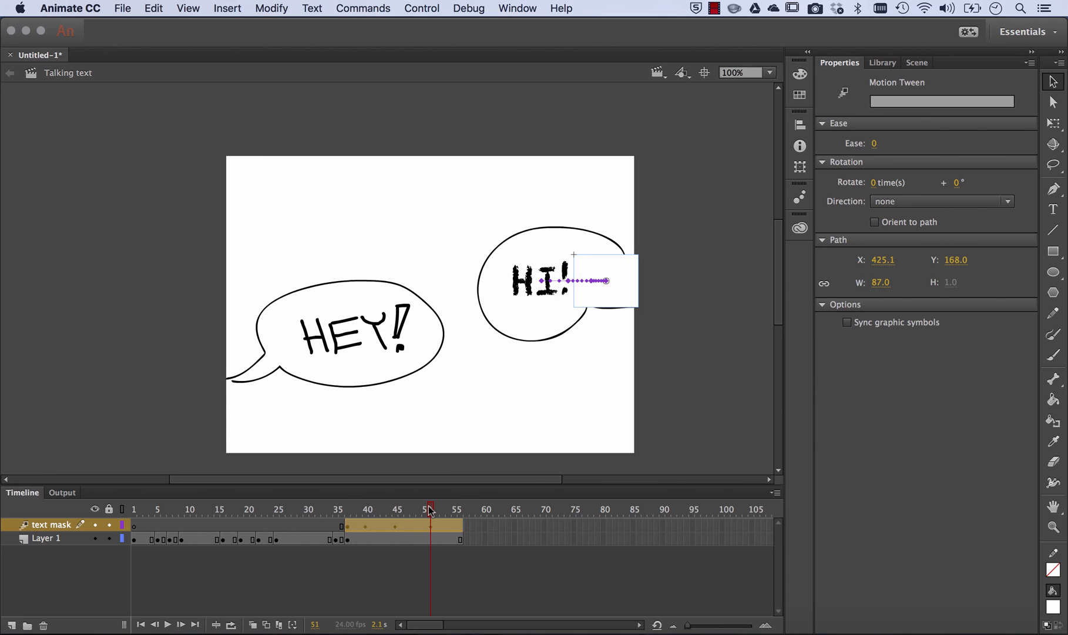
At frame 40, narrow the masking rectangle to about 43 px with Free Transform and place it just right of the H, clear of the bubble outline
left_click_drag(431, 508, 366, 536)
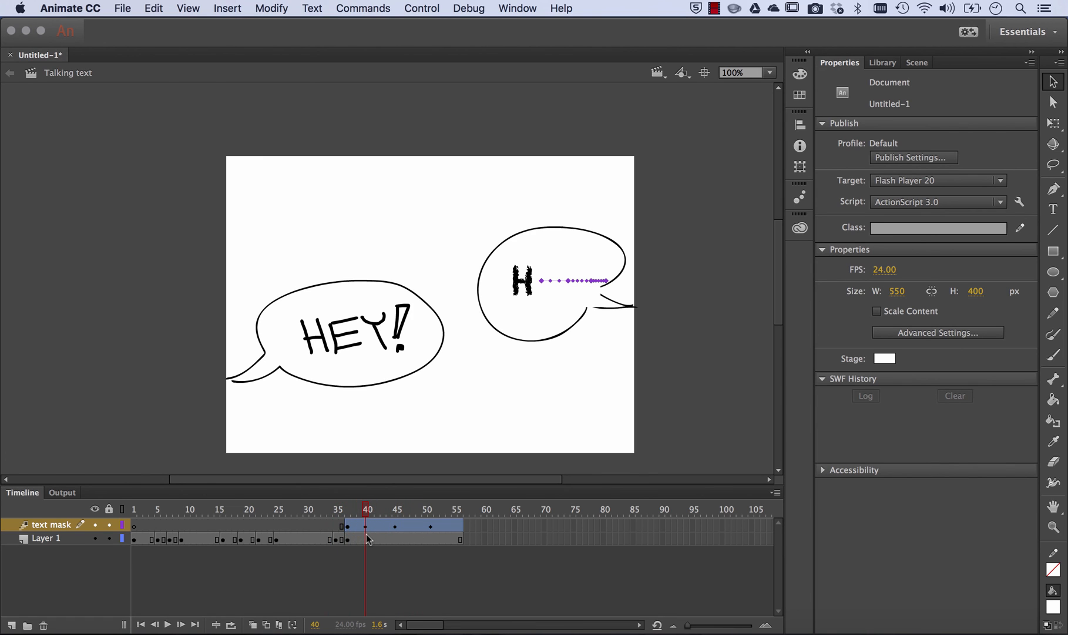
left_click(544, 379)
left_click(1053, 123)
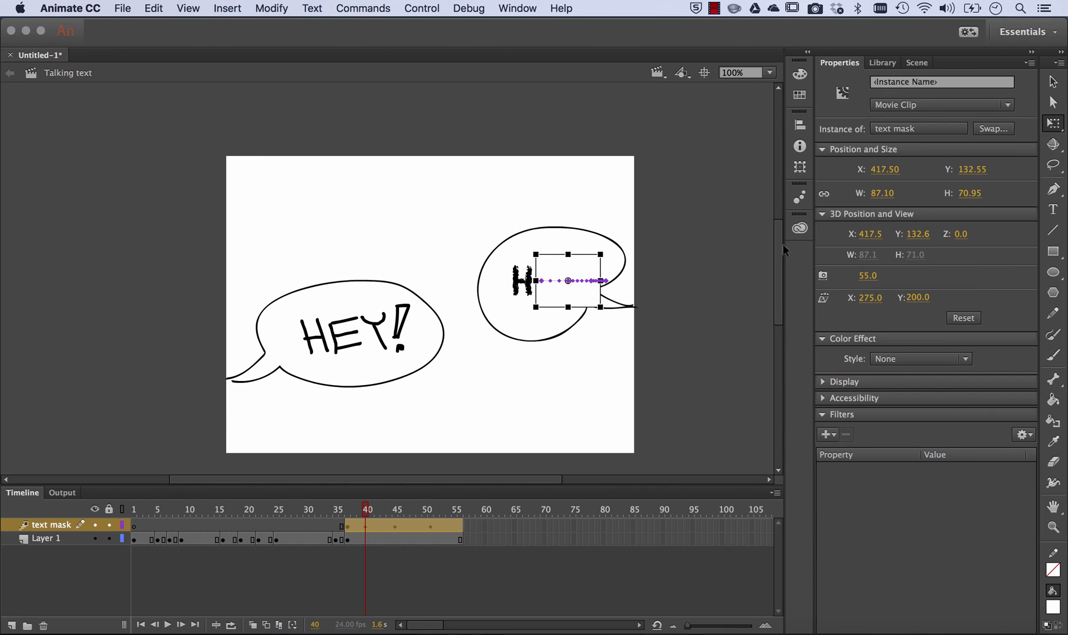
left_click_drag(607, 280, 592, 281)
key("shift+Left")
key("shift+Left")
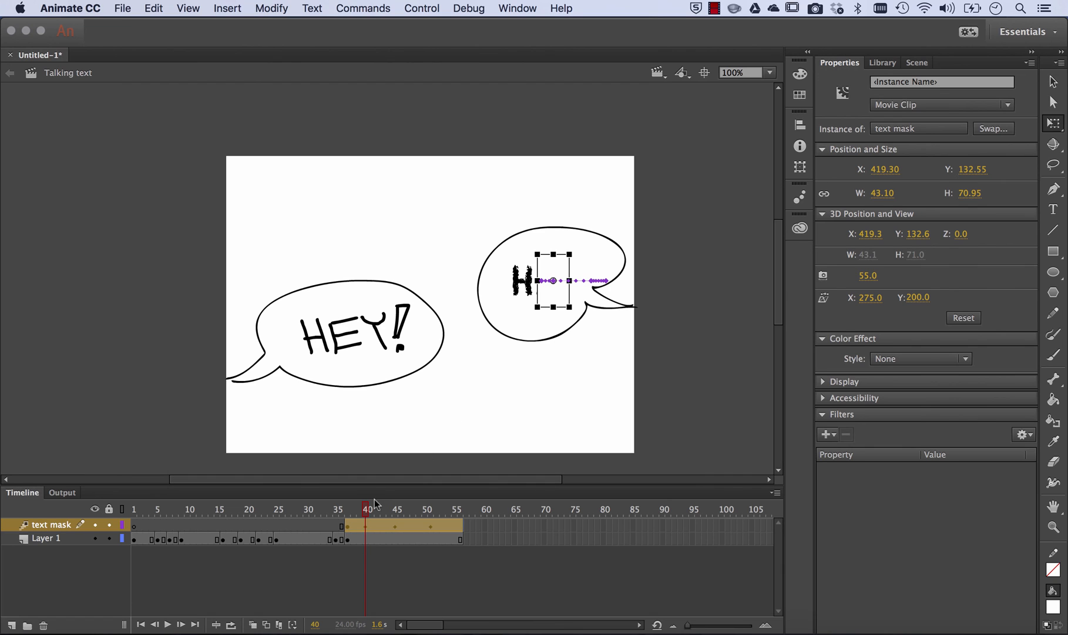
At frame 43, narrow the masking rectangle to about 19 px and shift it left until it sits just right of the I
mouse_move(365, 514)
left_mouse_down()
mouse_move(390, 517)
mouse_move(382, 512)
left_mouse_up()
left_click(382, 513)
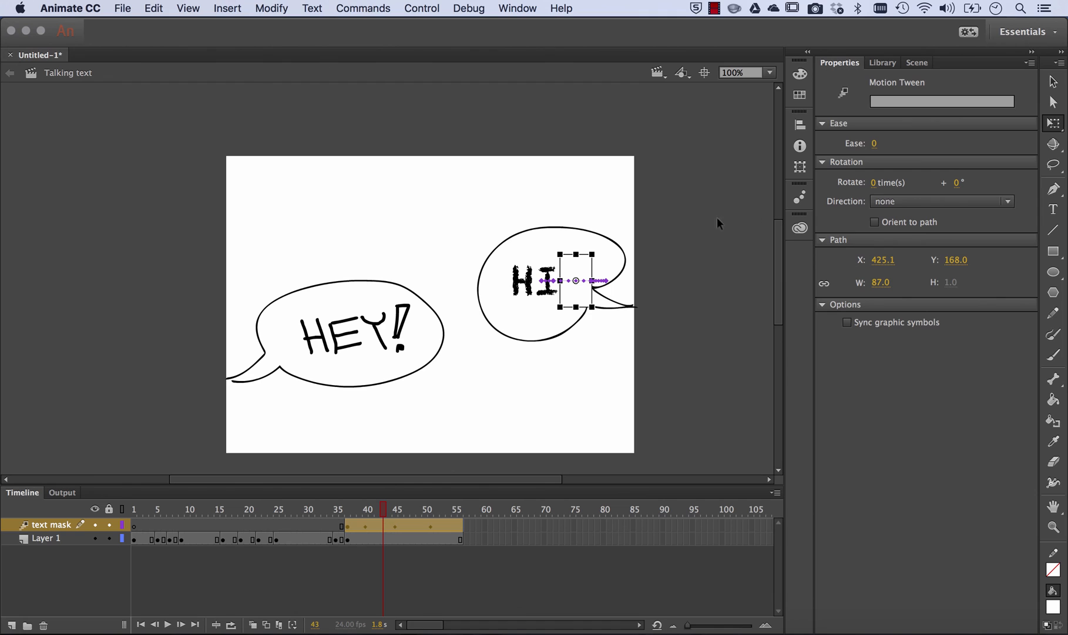
left_click_drag(593, 281, 587, 284)
key("Left")
key("Left")
key("Left")
key("Left")
key("Left")
key("Left")
key("Left")
key("Left")
key("Left")
key("Left")
key("Left")
key("Left")
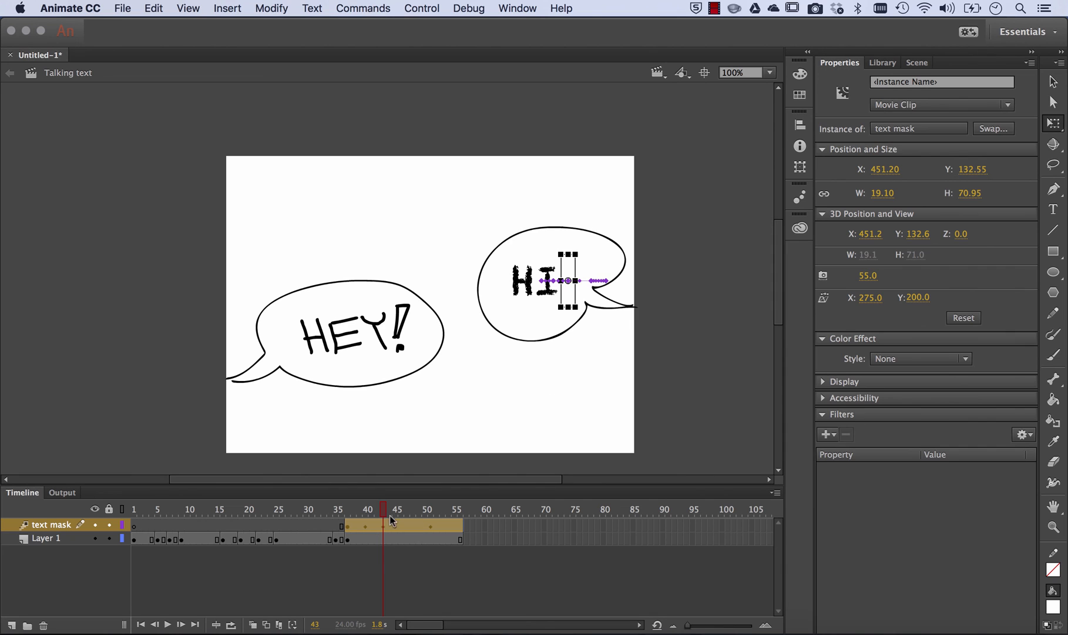
Play the whole animation from frame 1
left_click_drag(382, 510, 103, 507)
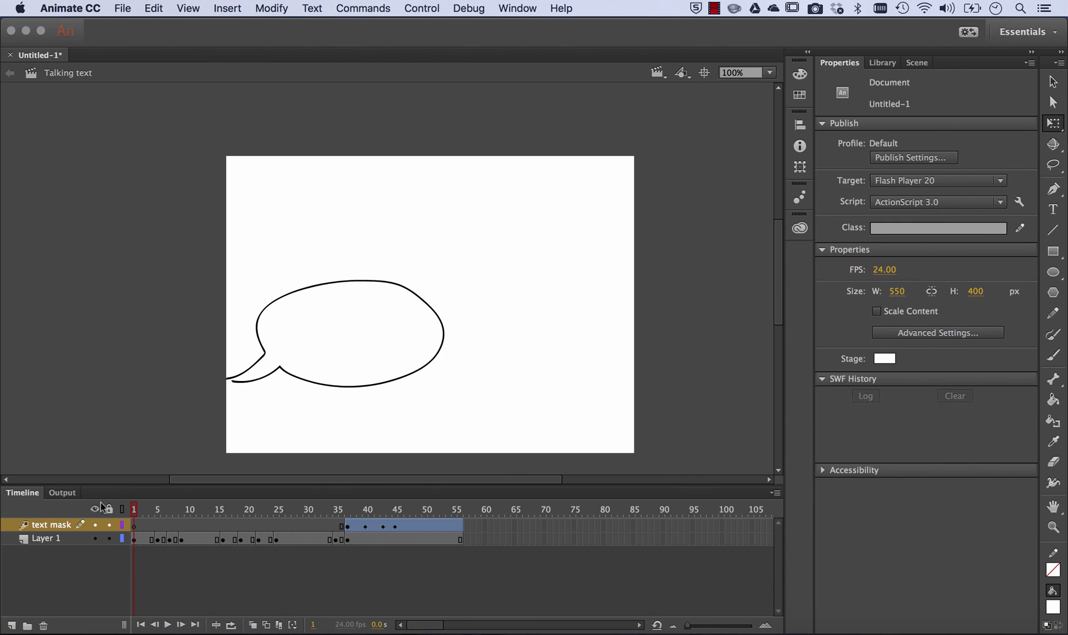
key("Return")
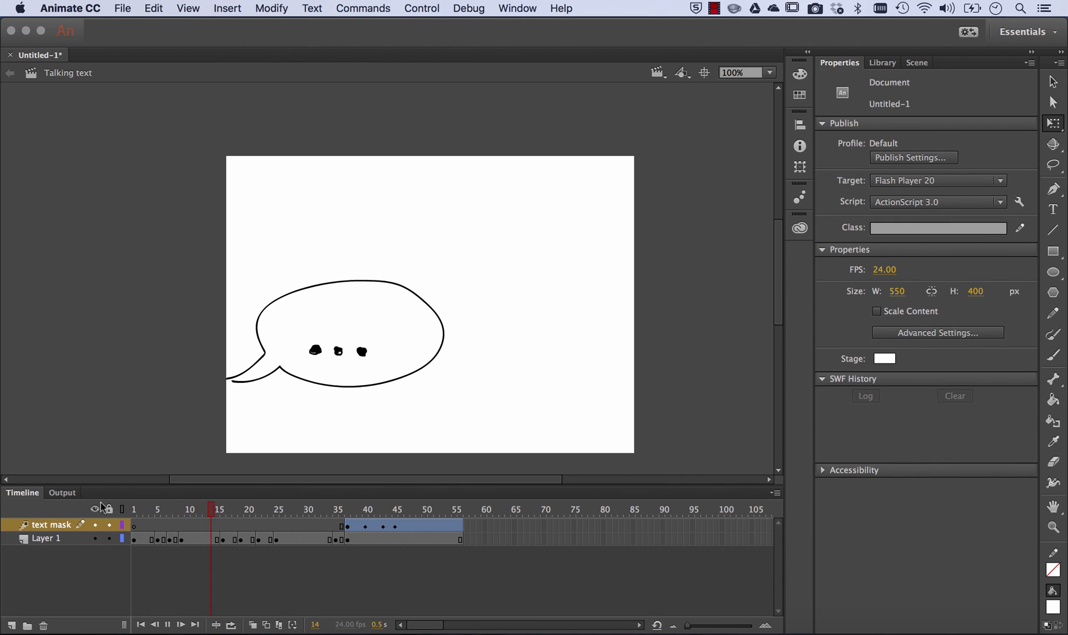